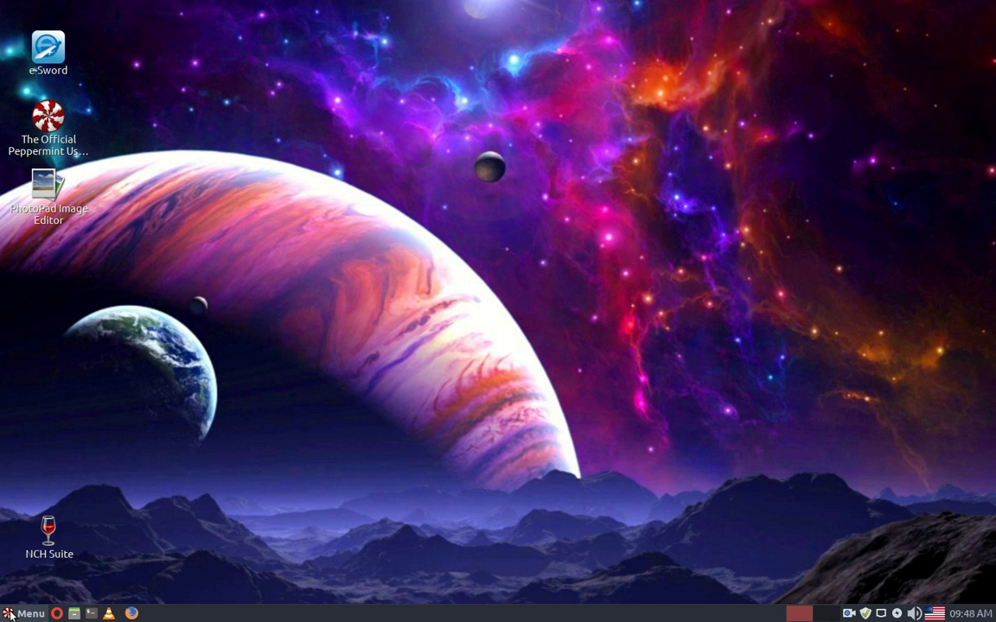
- Launch the Audacity audio editor and dismiss its welcome message
click(21, 613)
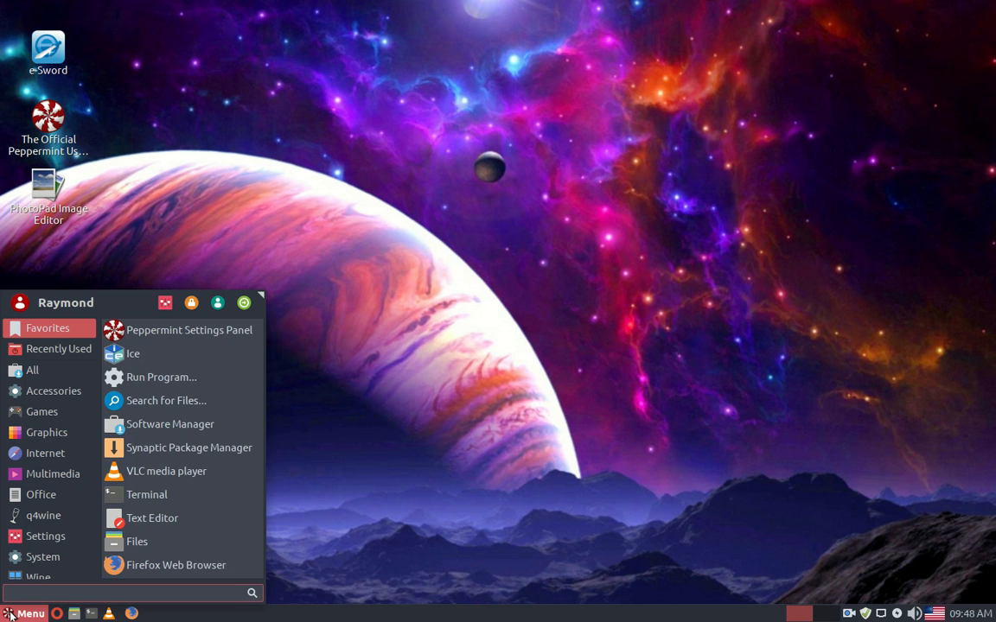
mouse_move(71, 478)
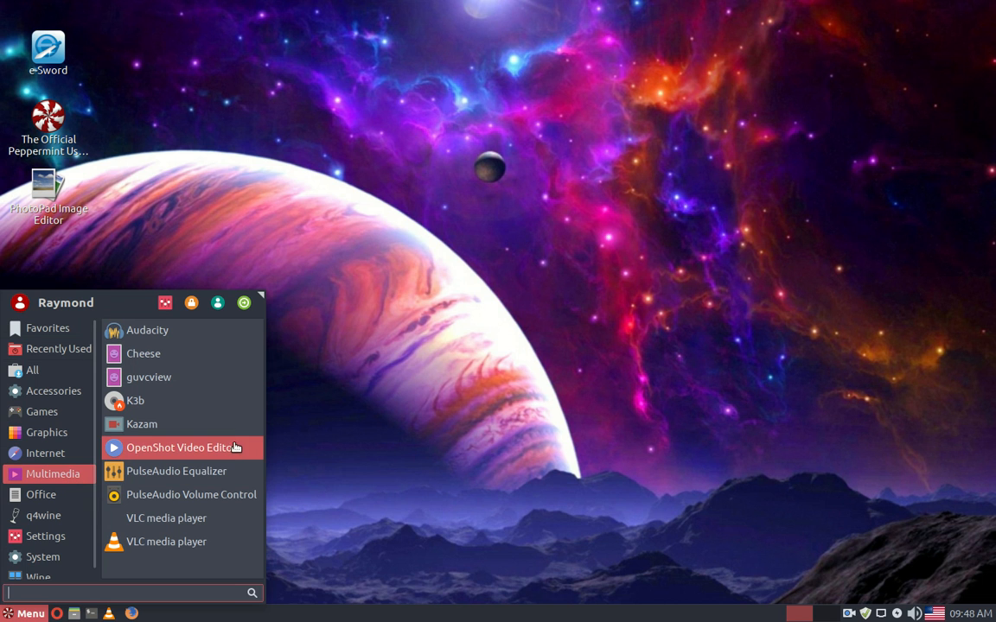
click(213, 331)
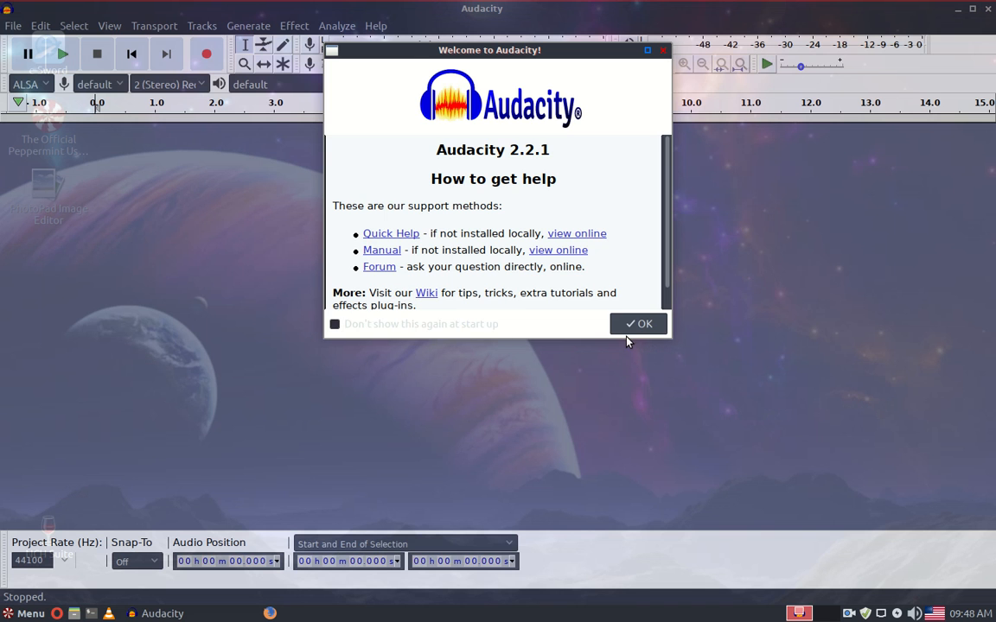
click(638, 324)
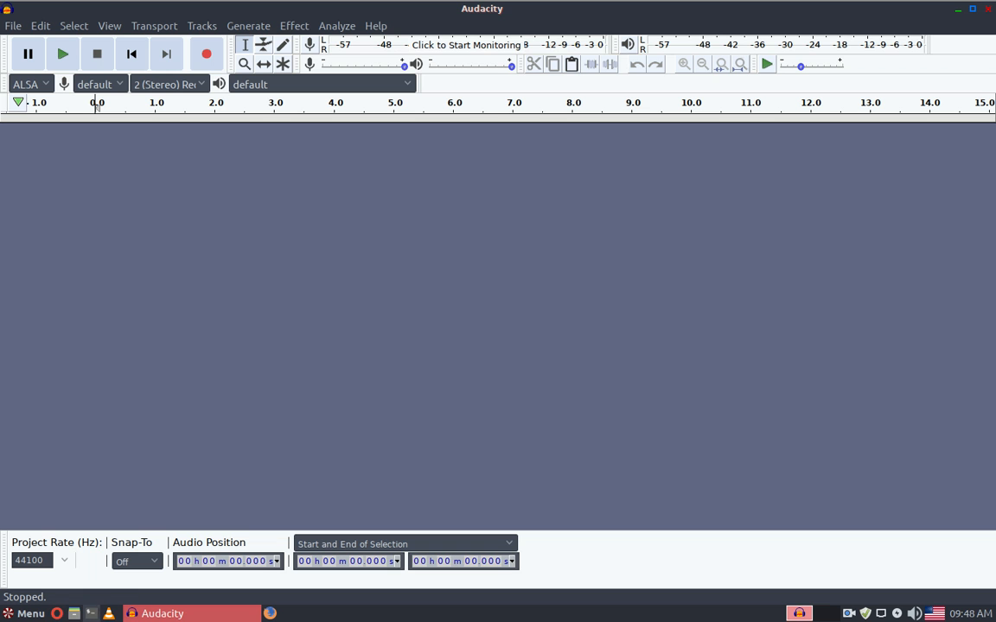
- Check the Downloads folder in the file manager for the source video file, and close the folder window
click(74, 614)
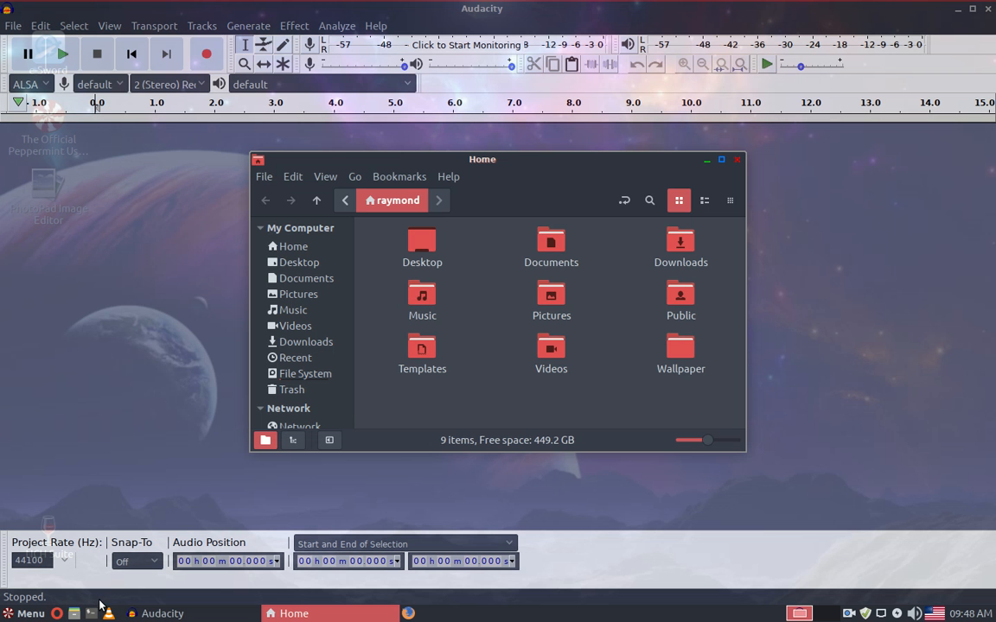
click(308, 346)
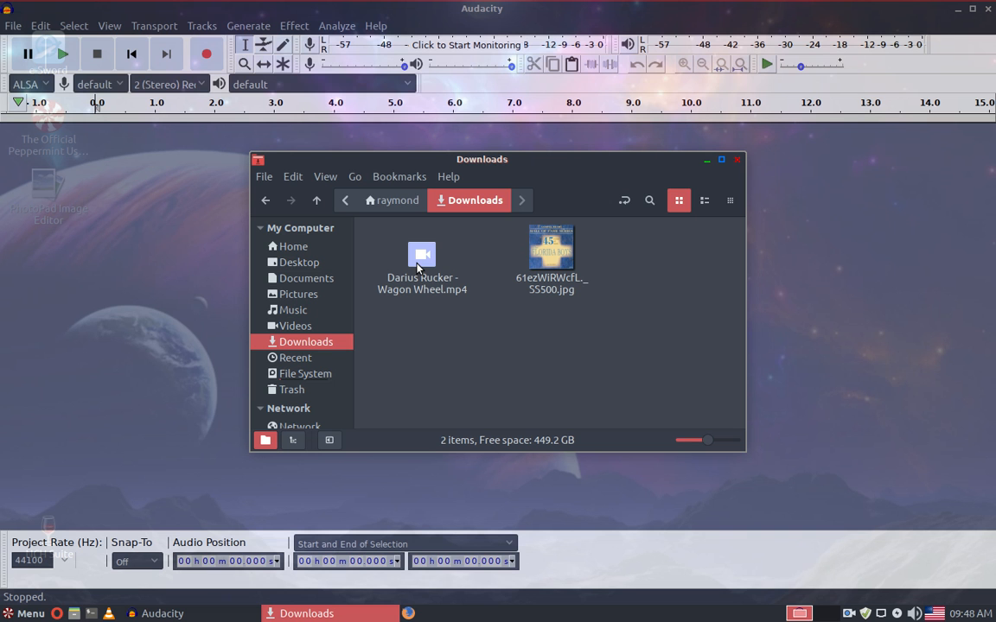
click(736, 161)
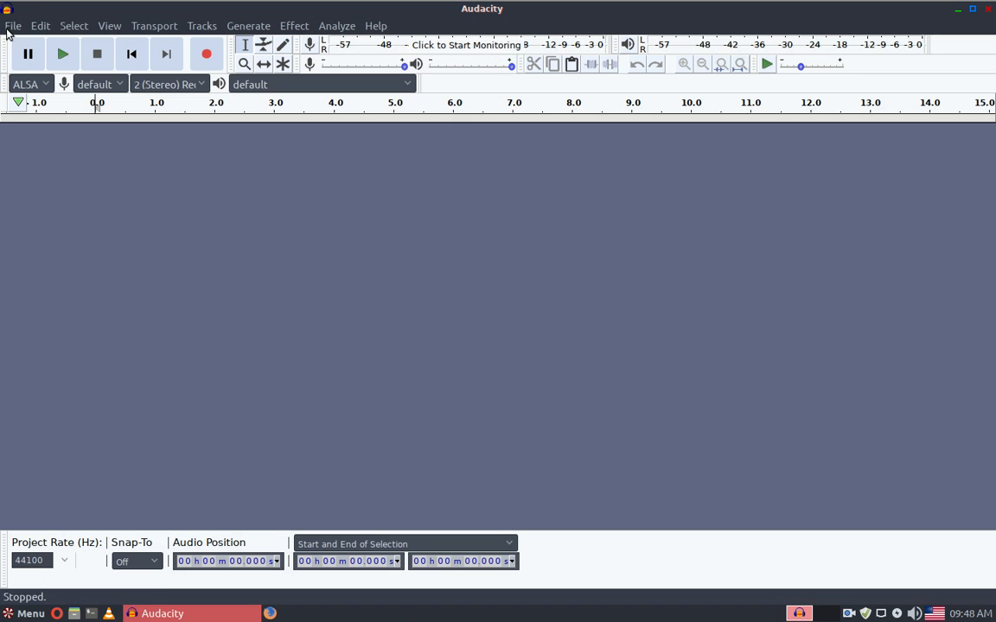
- Import the audio of "Darius Rucker - Wagon Wheel.mp4" from the Downloads folder into Audacity
click(12, 26)
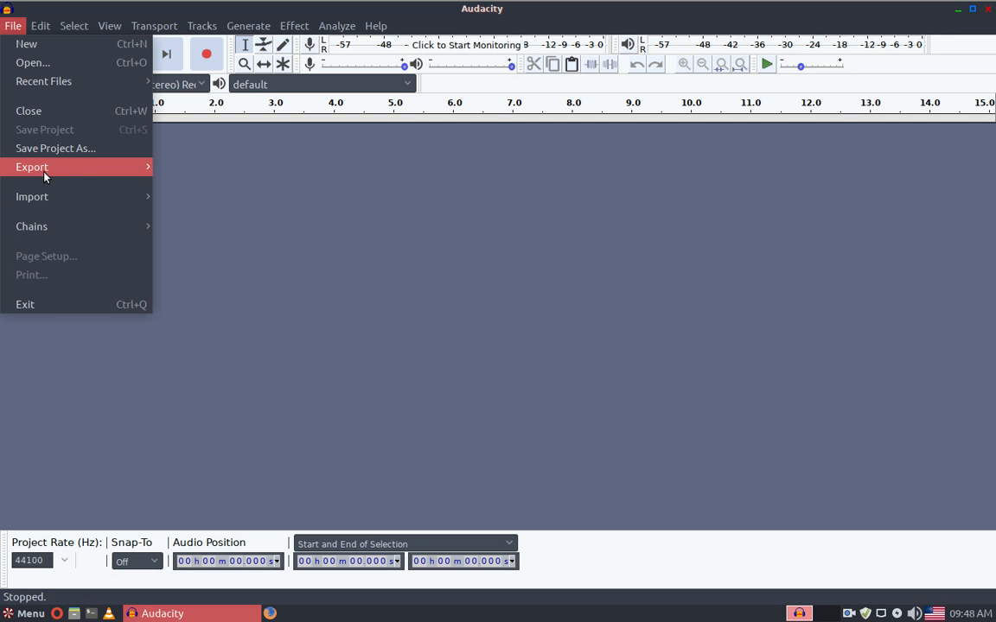
mouse_move(31, 192)
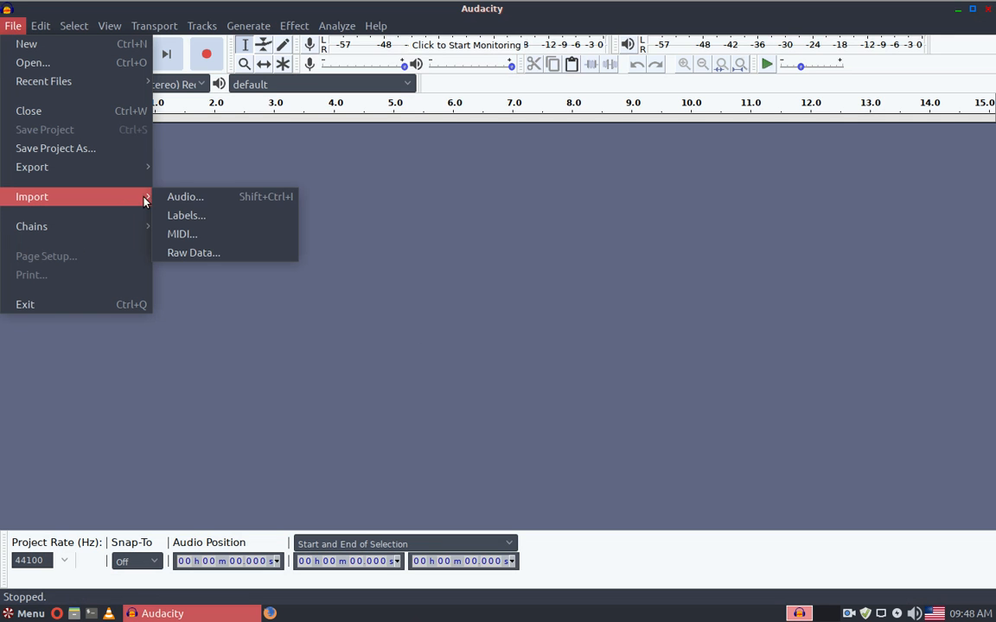
click(199, 197)
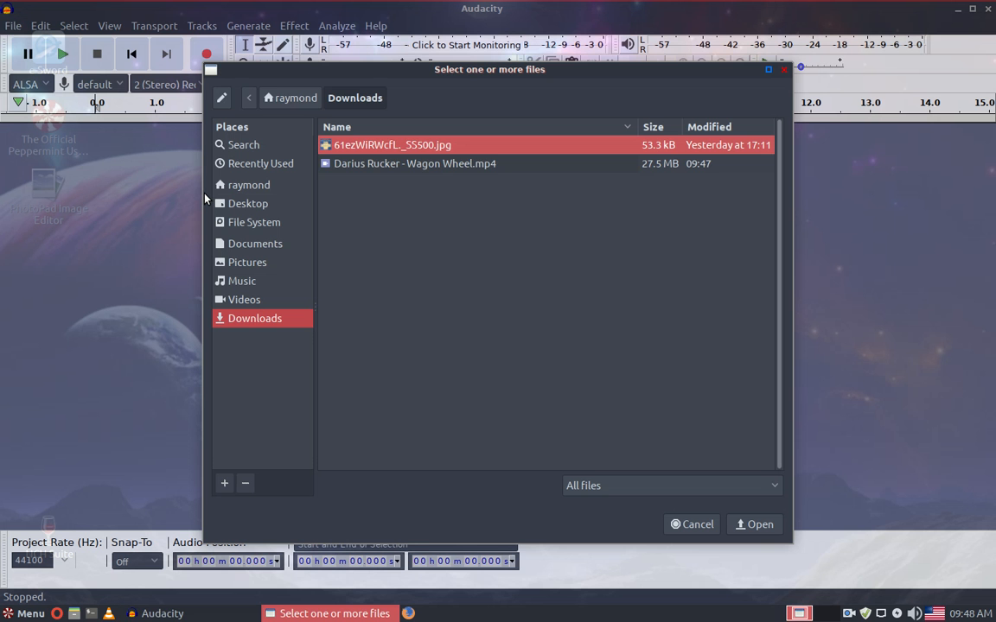
click(386, 166)
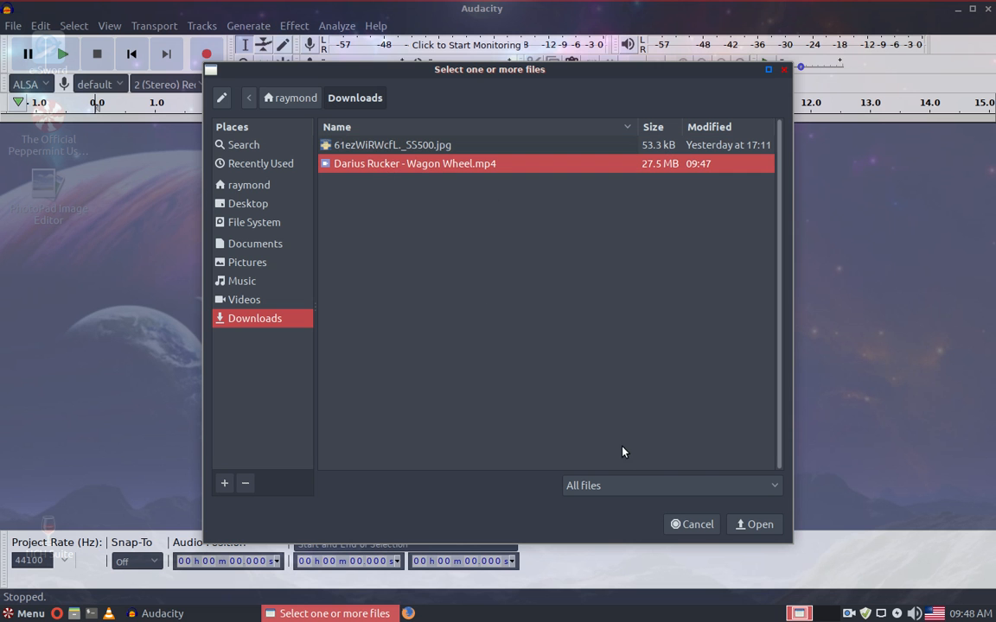
click(754, 524)
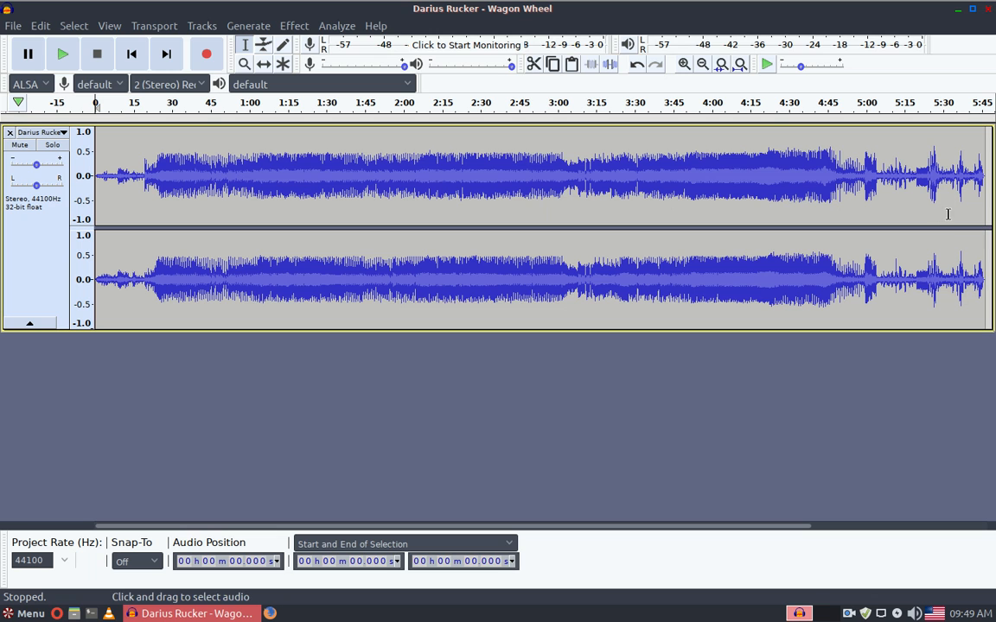
click(294, 26)
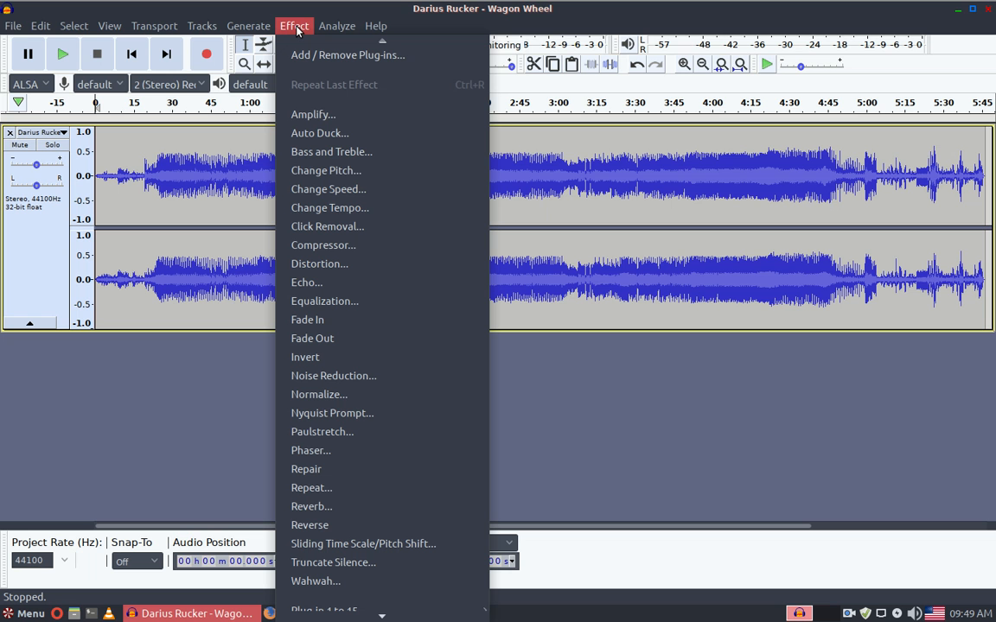
click(321, 114)
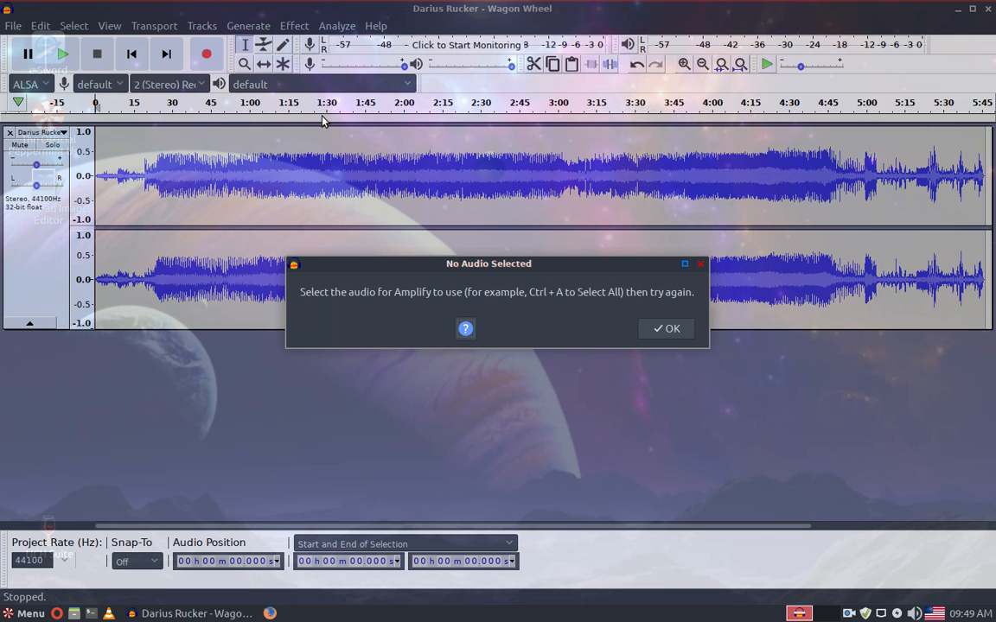
click(683, 329)
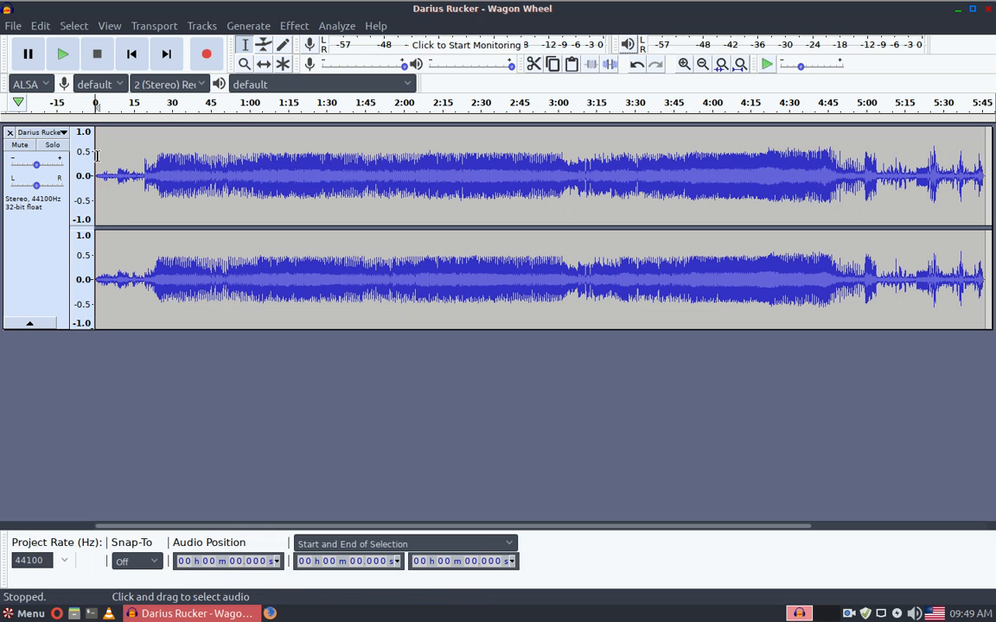
- Select the whole stereo track and amplify it by 2.5 dB
drag(96, 156, 817, 219)
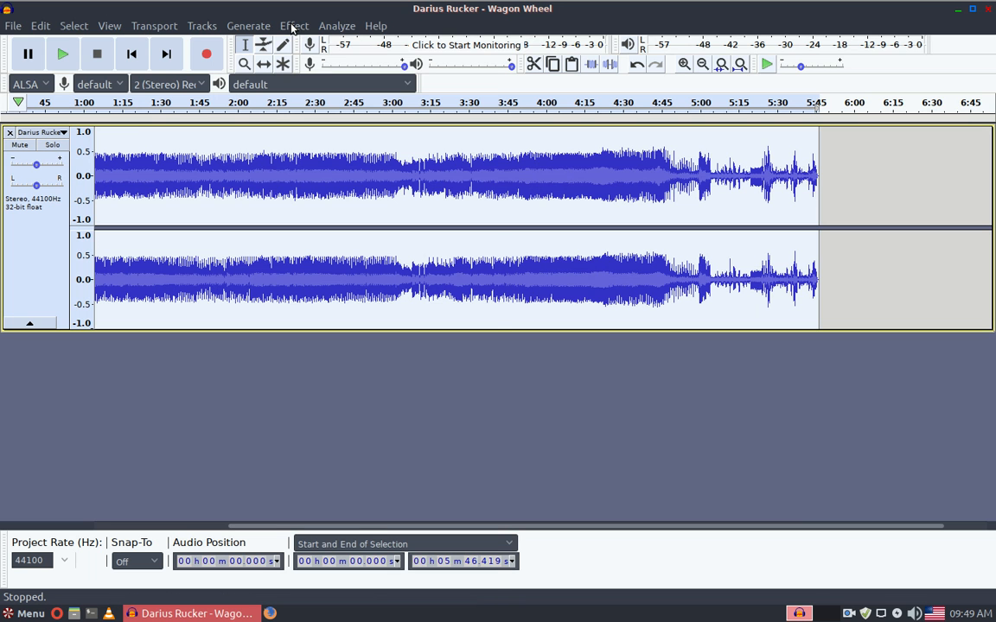
click(292, 26)
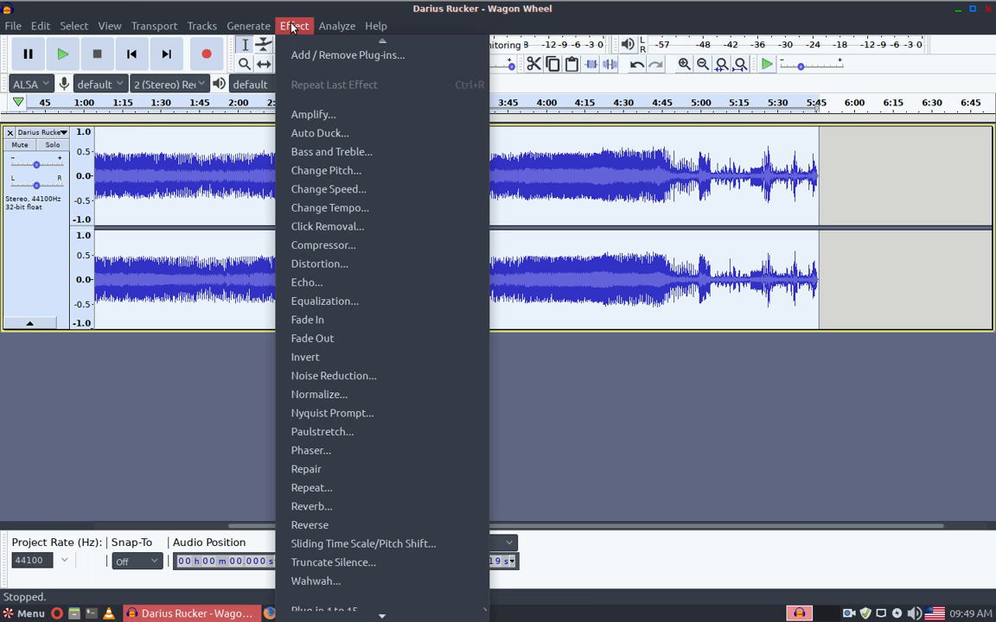
click(311, 113)
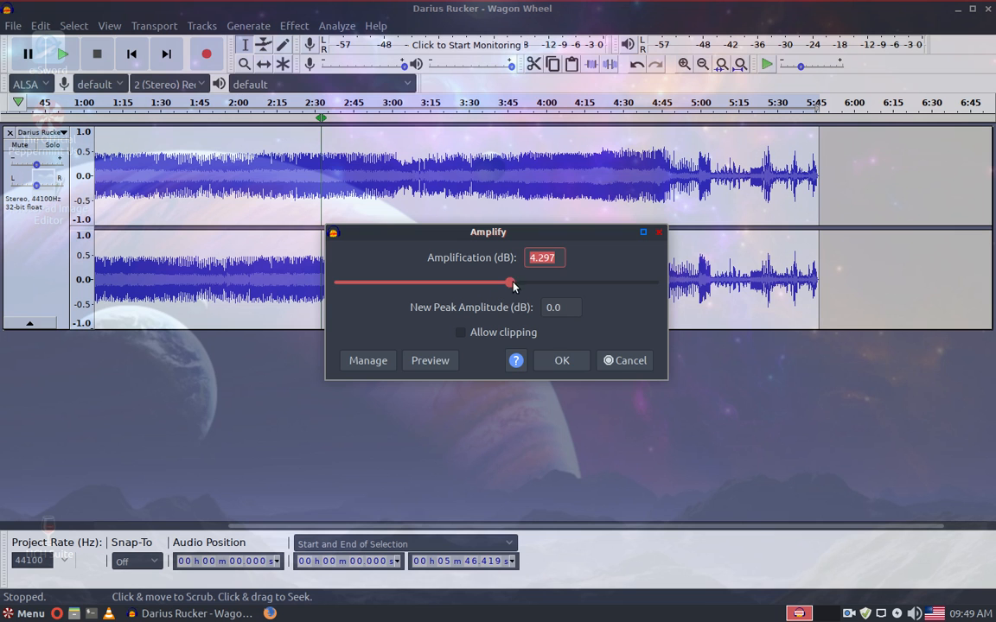
drag(514, 285, 526, 285)
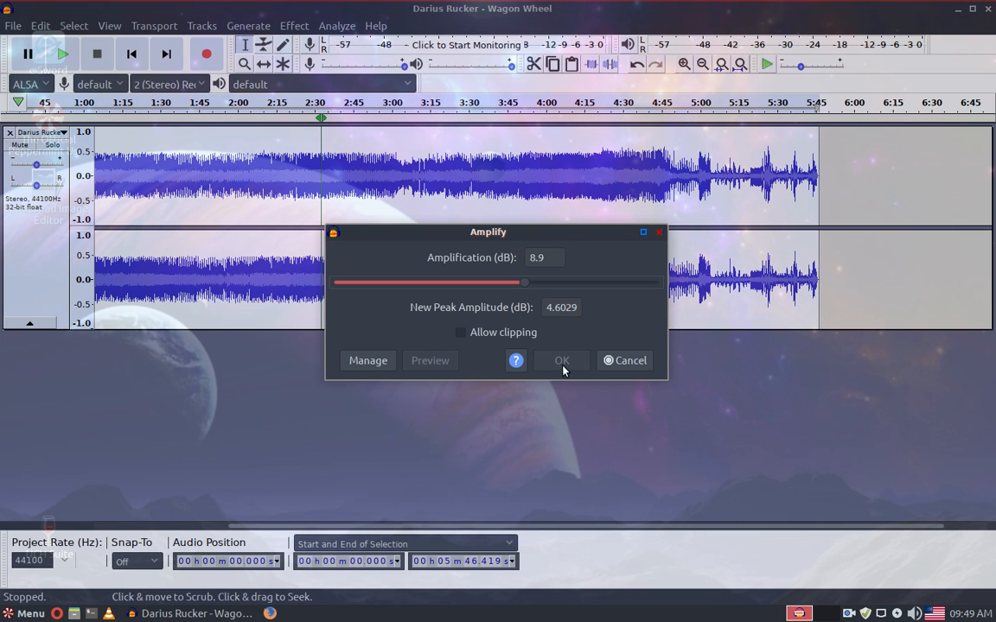
drag(528, 288, 504, 285)
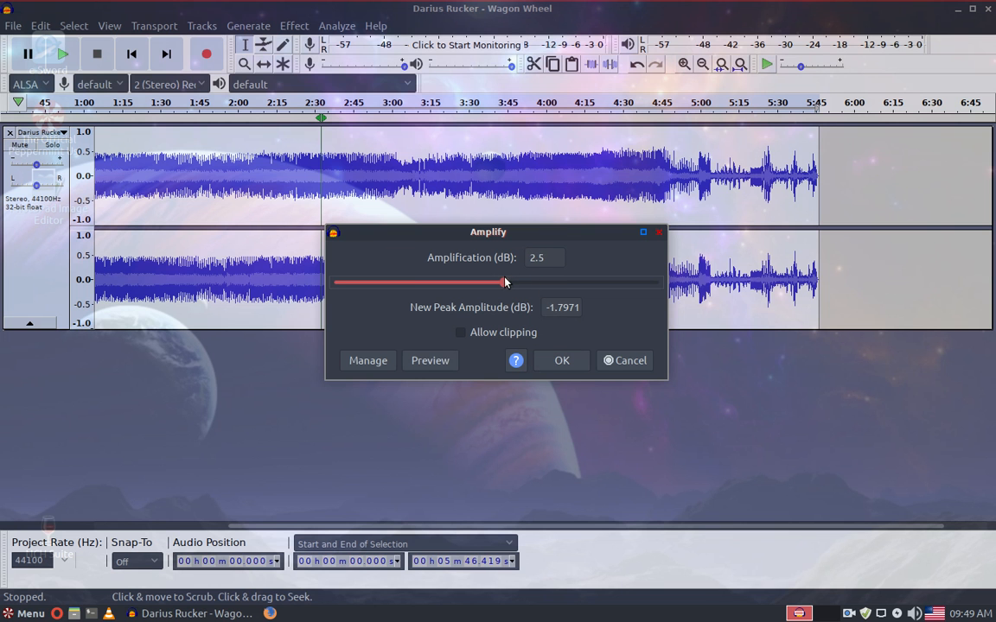
click(570, 362)
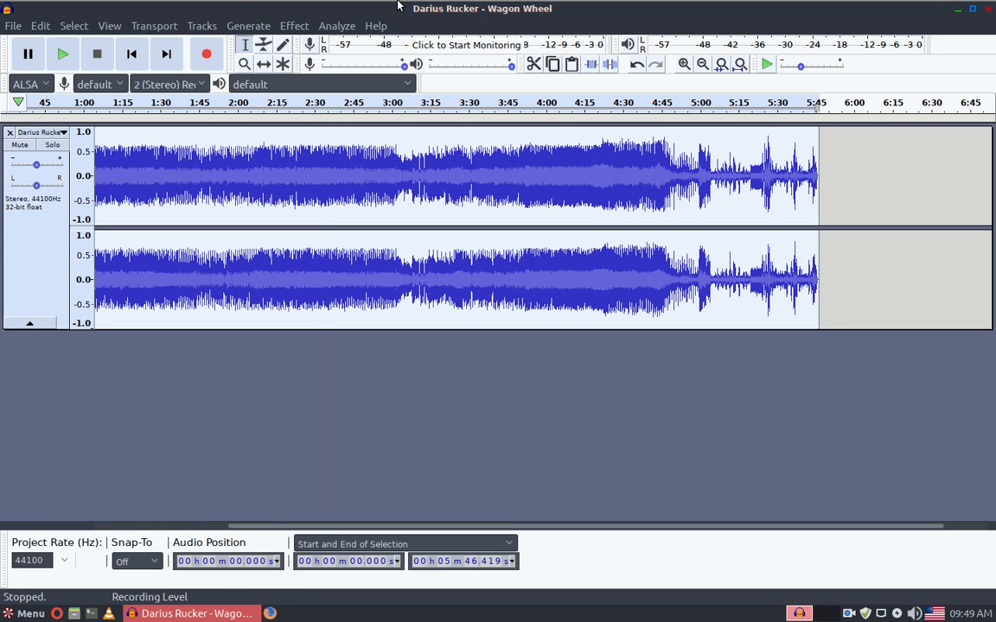
- Play the track from its beginning to locate the song's start, and delete the intro, about the first 19.1 seconds
click(131, 53)
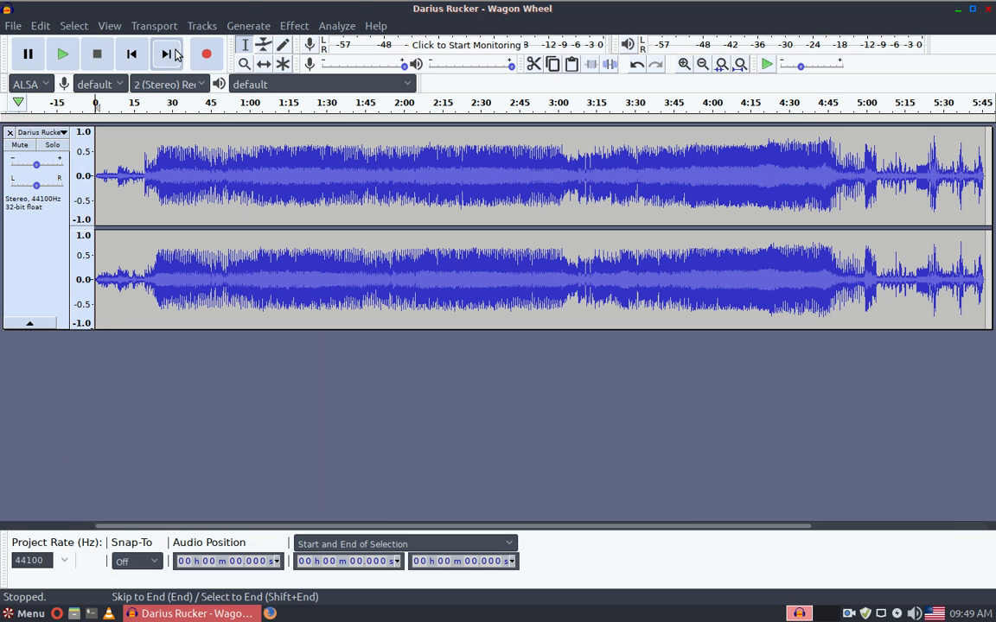
click(63, 55)
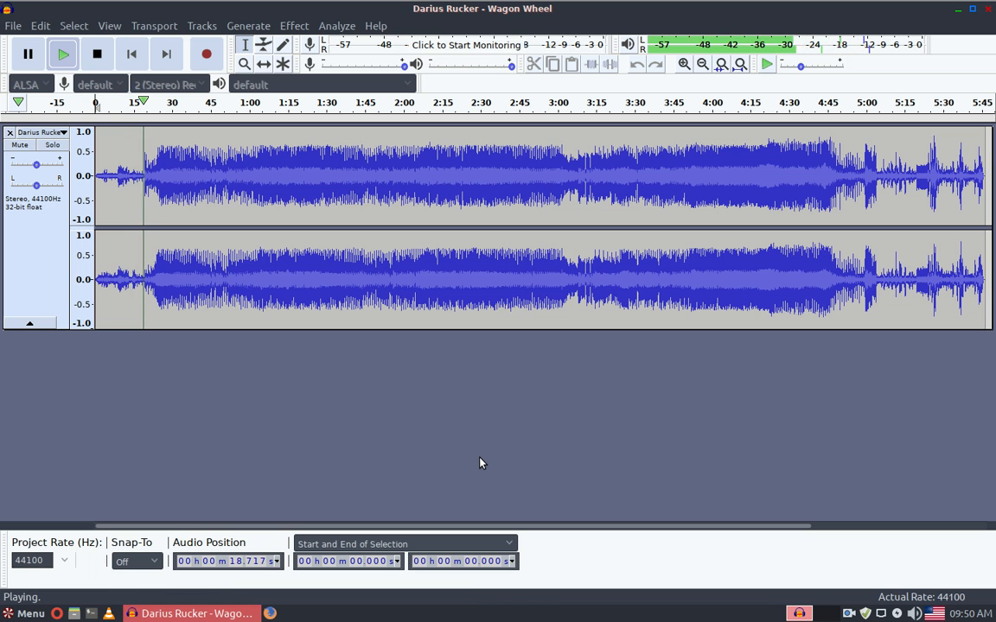
click(99, 56)
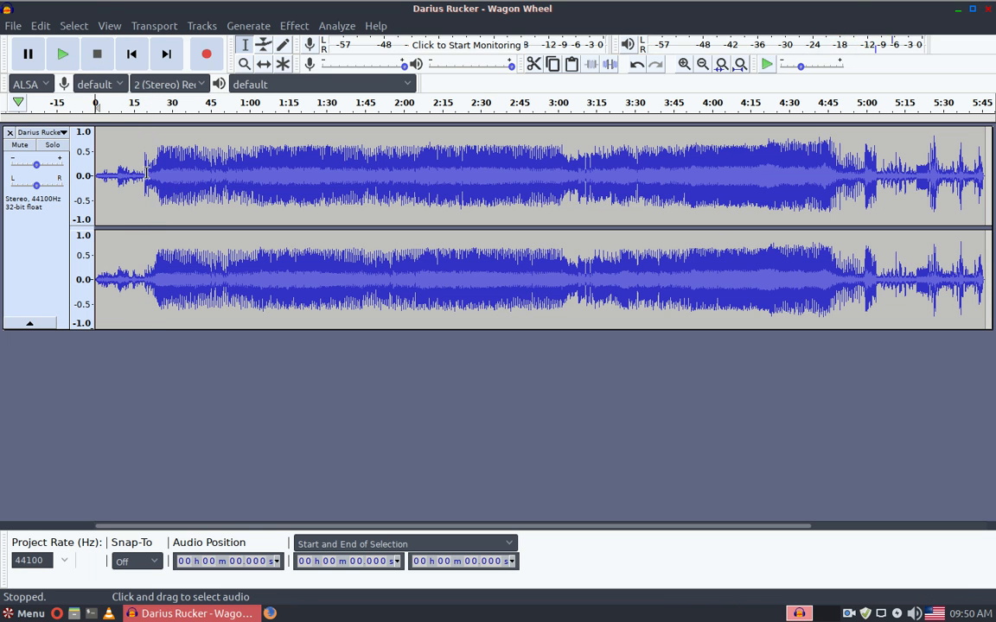
drag(144, 170, 2, 92)
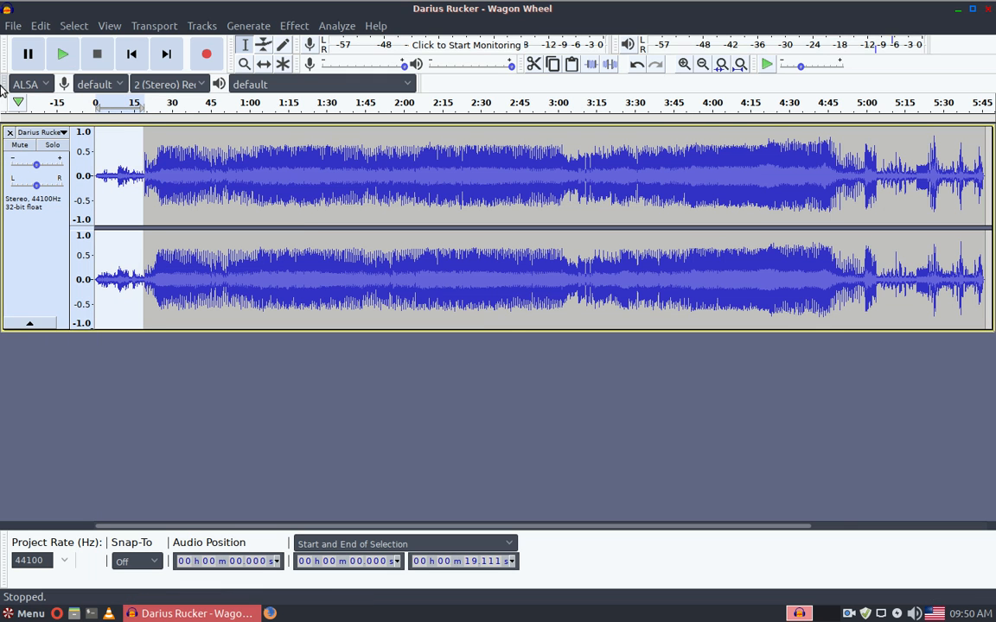
key(Delete)
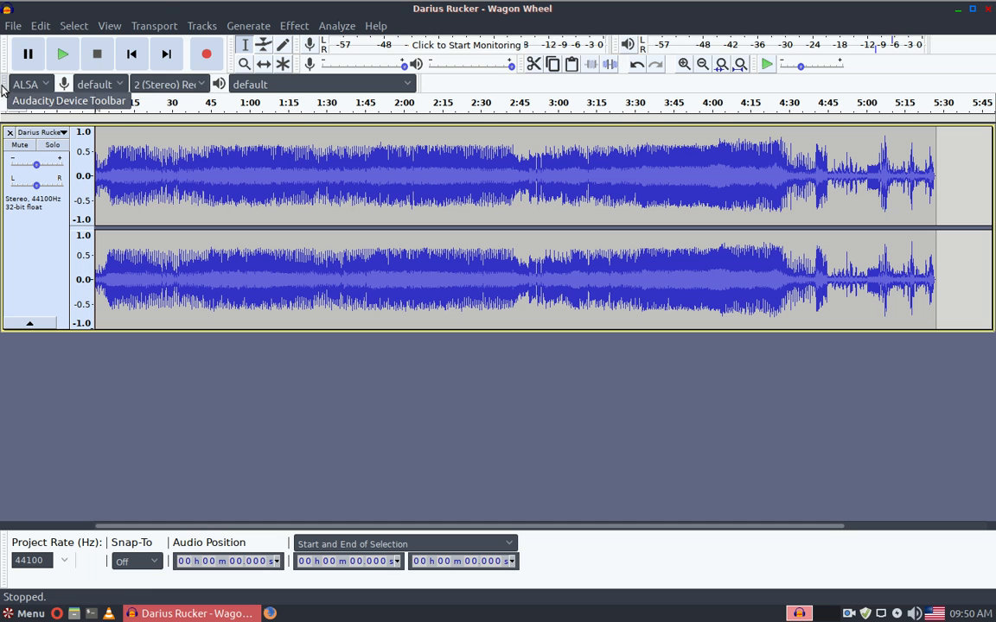
- Play the trimmed track from its beginning, raise the system's audio output volume slightly, and stop playback
click(61, 56)
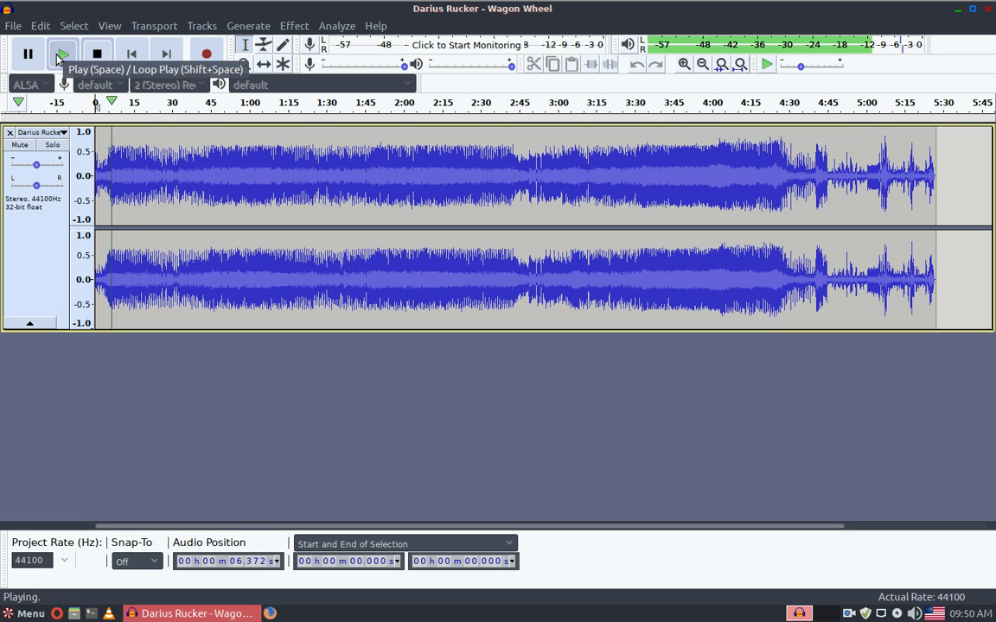
click(913, 613)
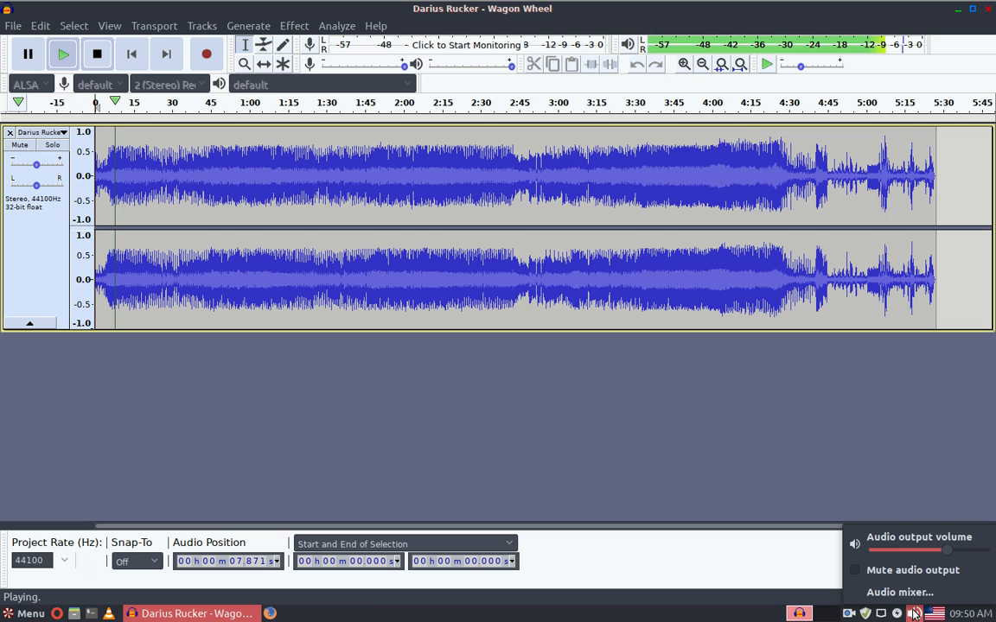
click(958, 551)
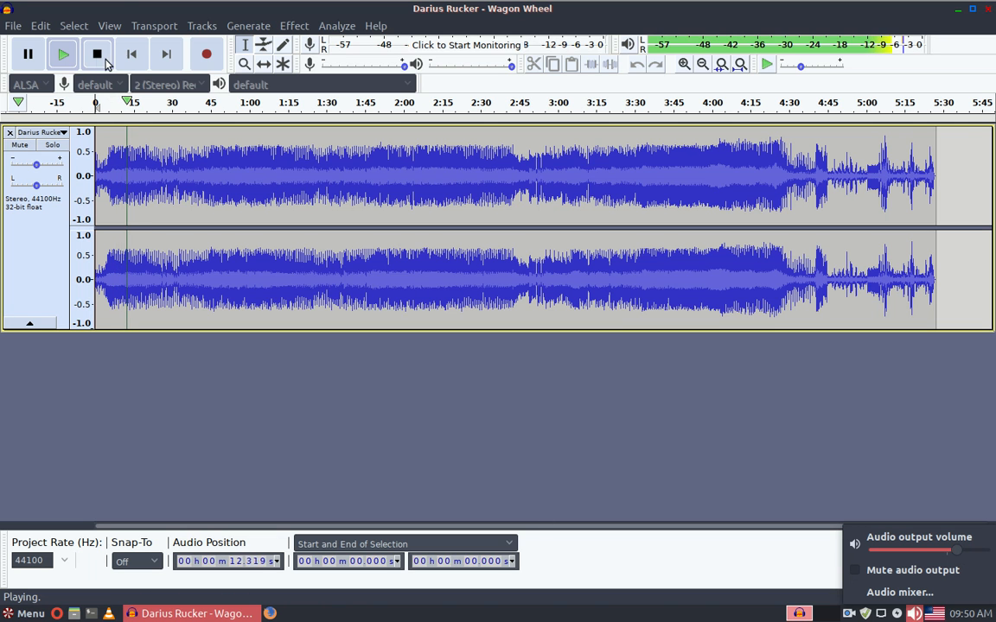
click(97, 54)
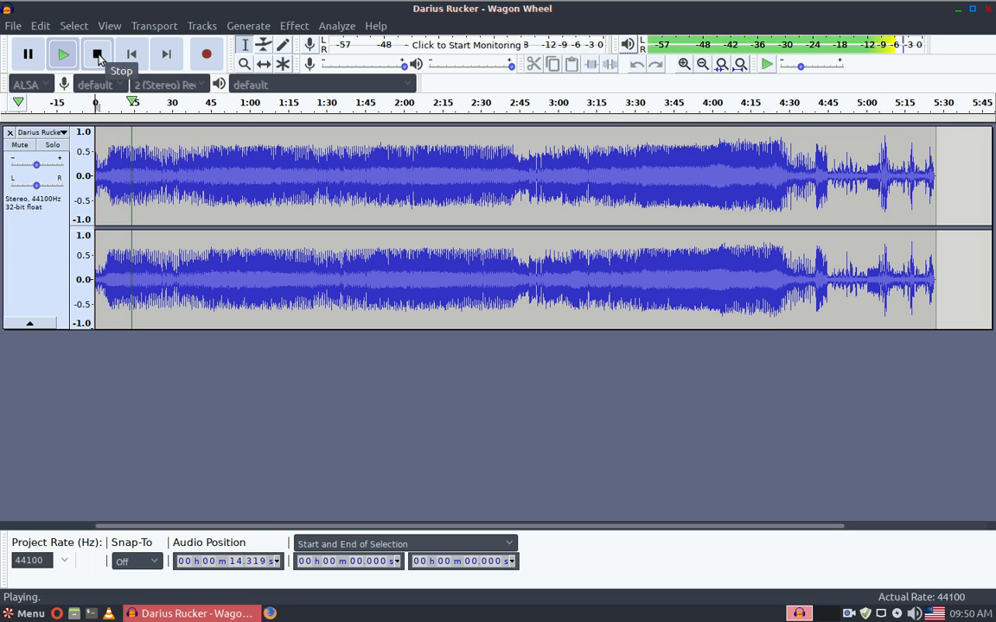
click(97, 54)
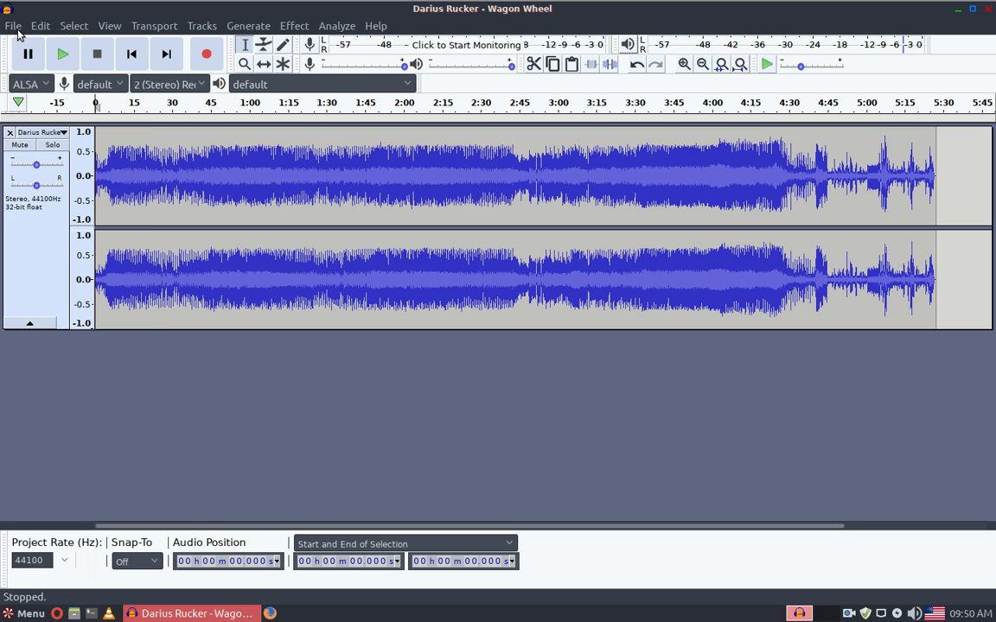
- Export the trimmed track as "Darius Rucker - Wagon Wheel.wav" to the Music folder with blank metadata, and close Audacity without saving the project
click(15, 27)
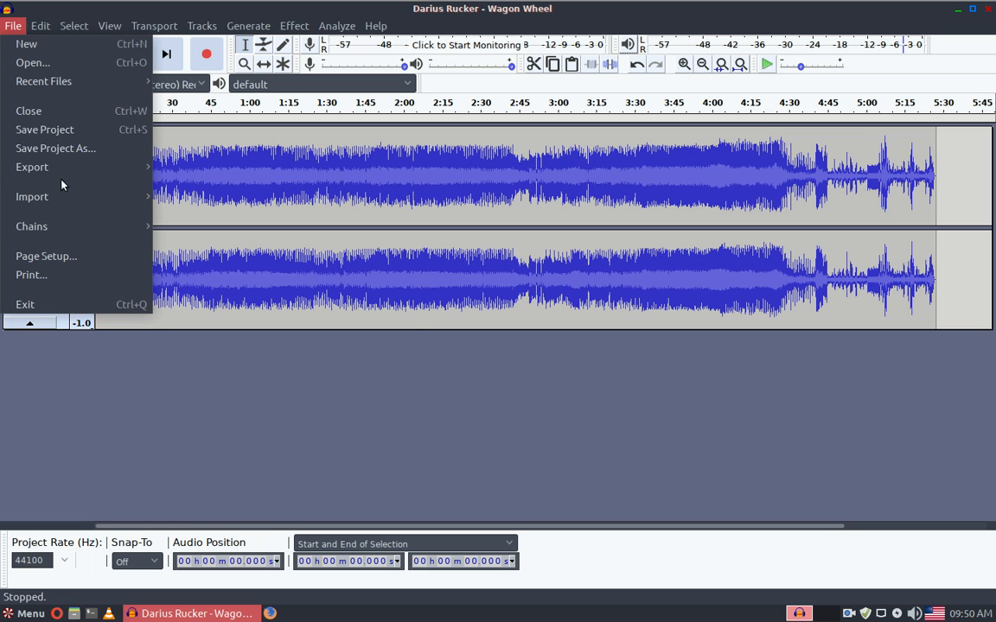
mouse_move(61, 170)
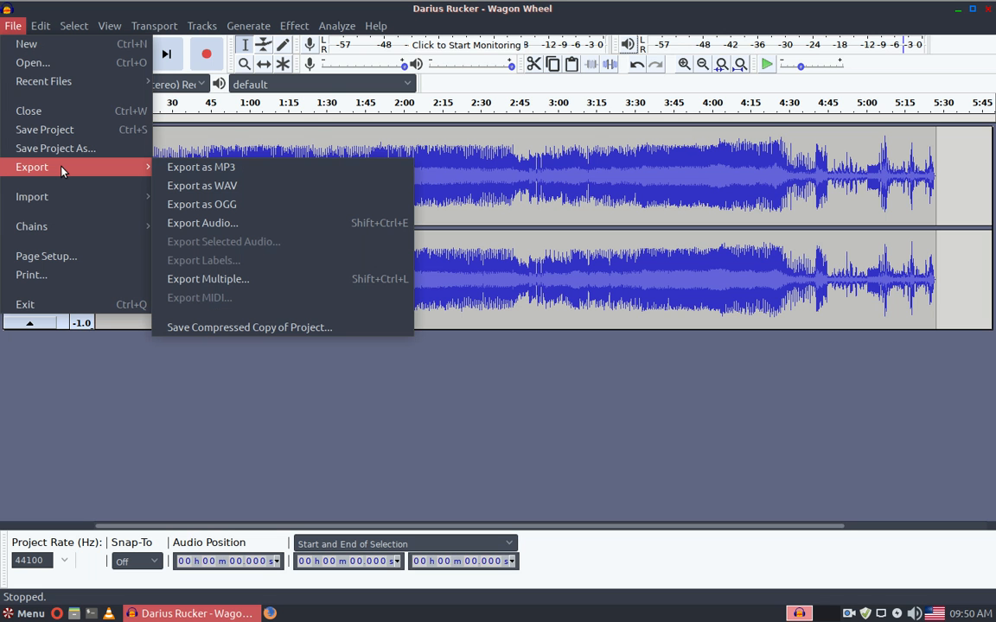
click(245, 187)
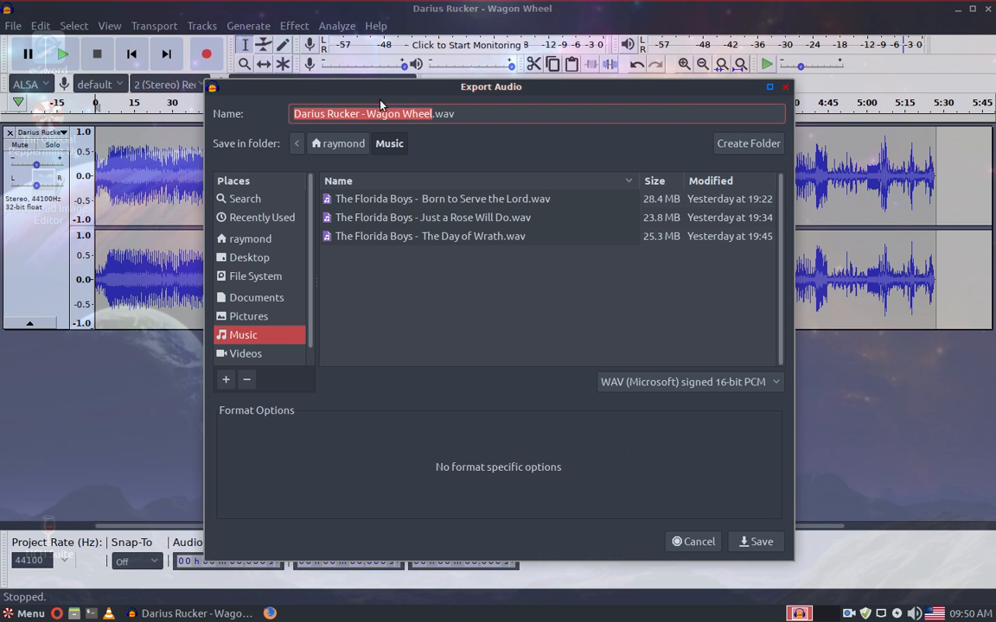
click(757, 542)
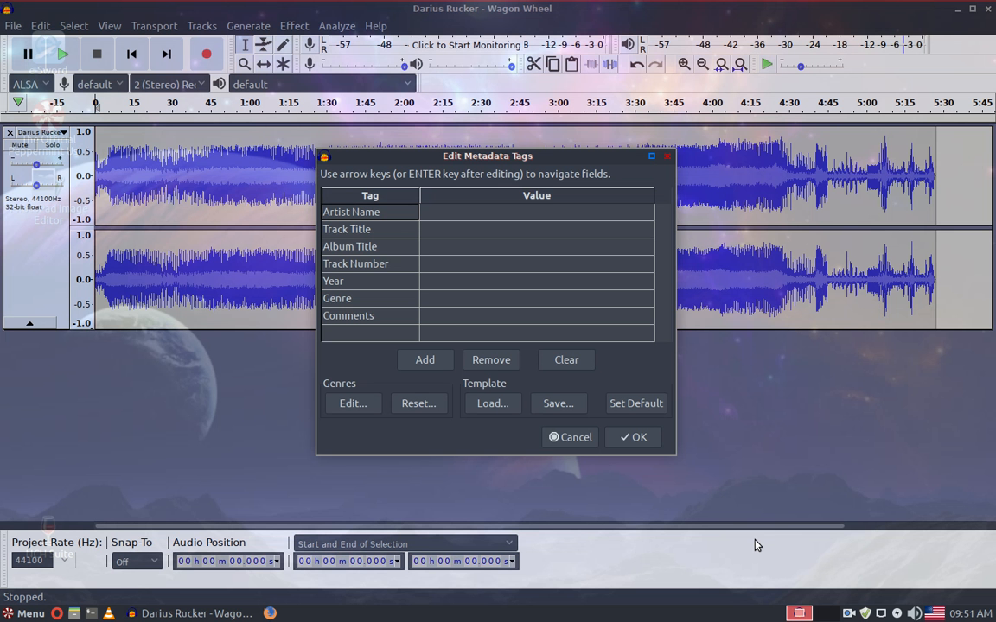
click(629, 433)
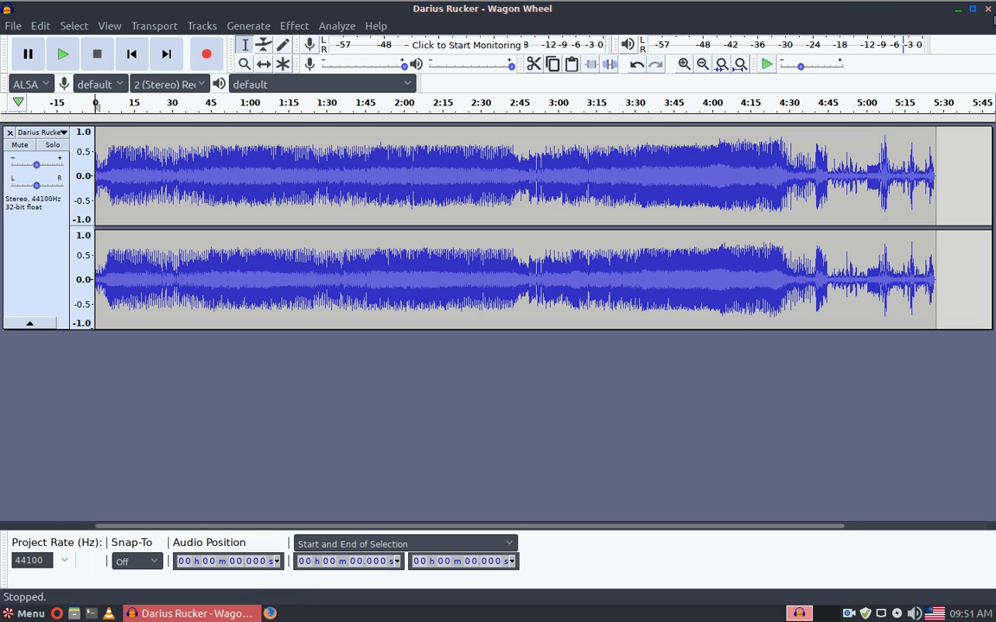
click(987, 8)
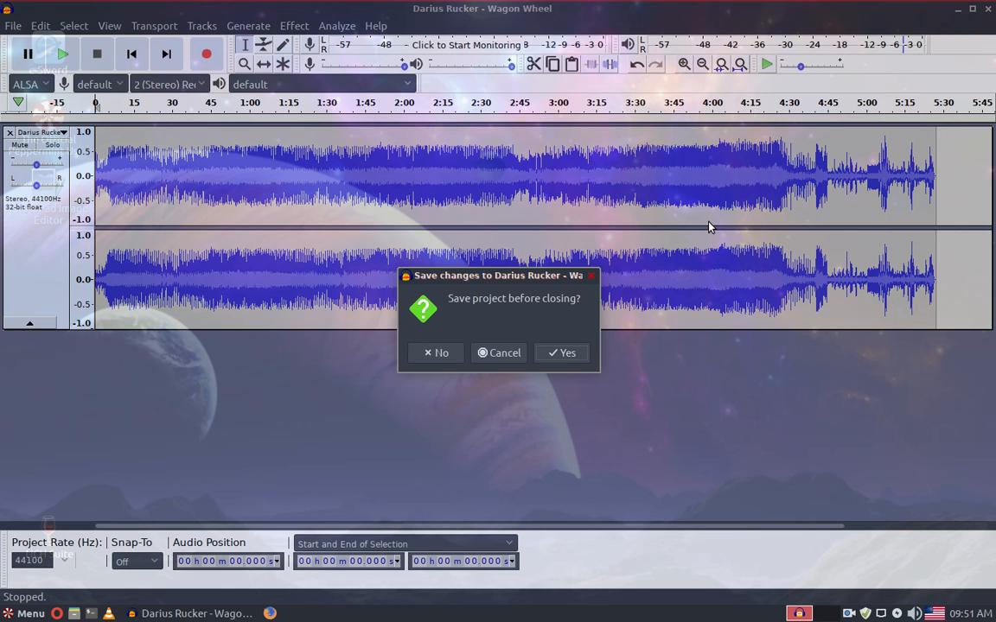
click(445, 353)
- In the file manager, copy the exported Wagon Wheel WAV's name without its extension from the Music folder, and close the file manager
click(73, 614)
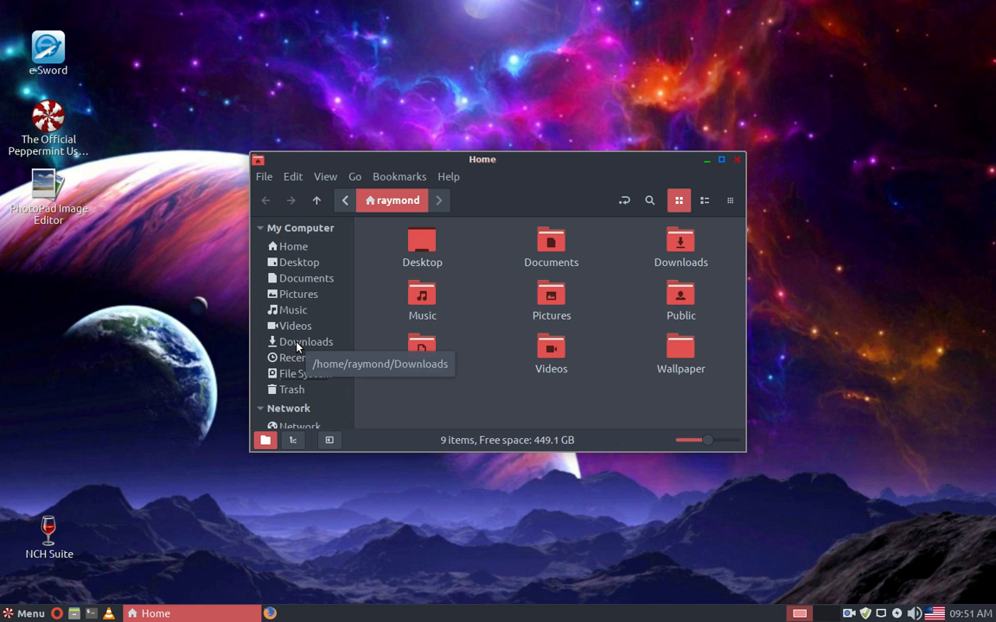
click(294, 313)
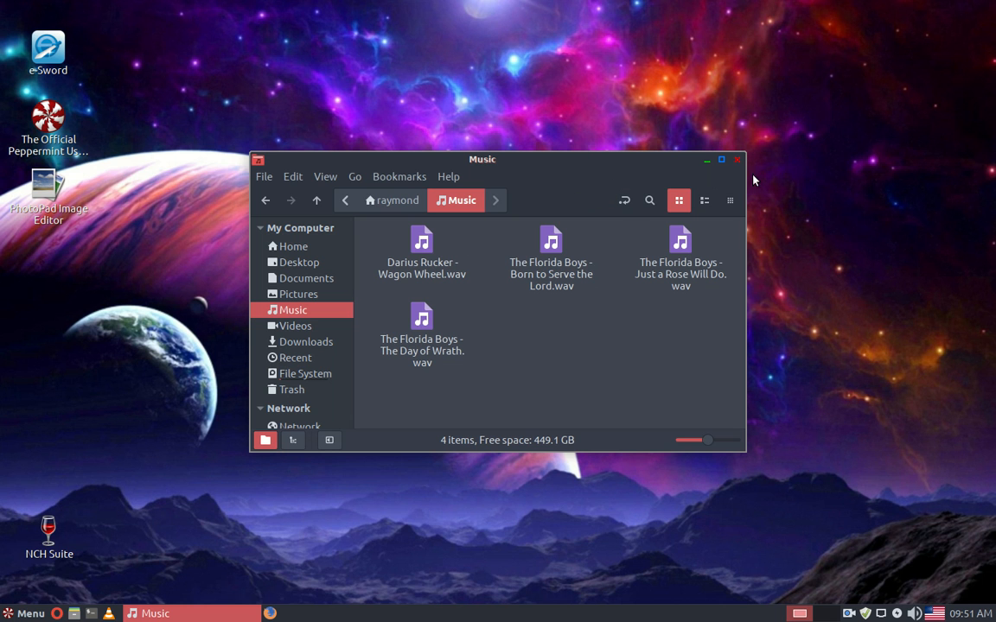
right_click(415, 243)
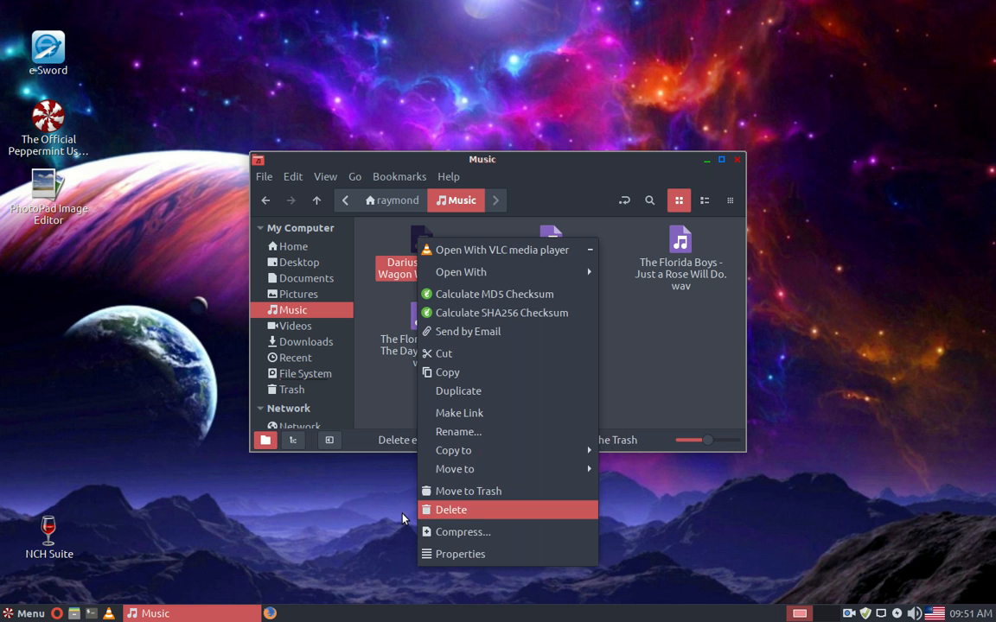
click(465, 437)
key(ctrl+c)
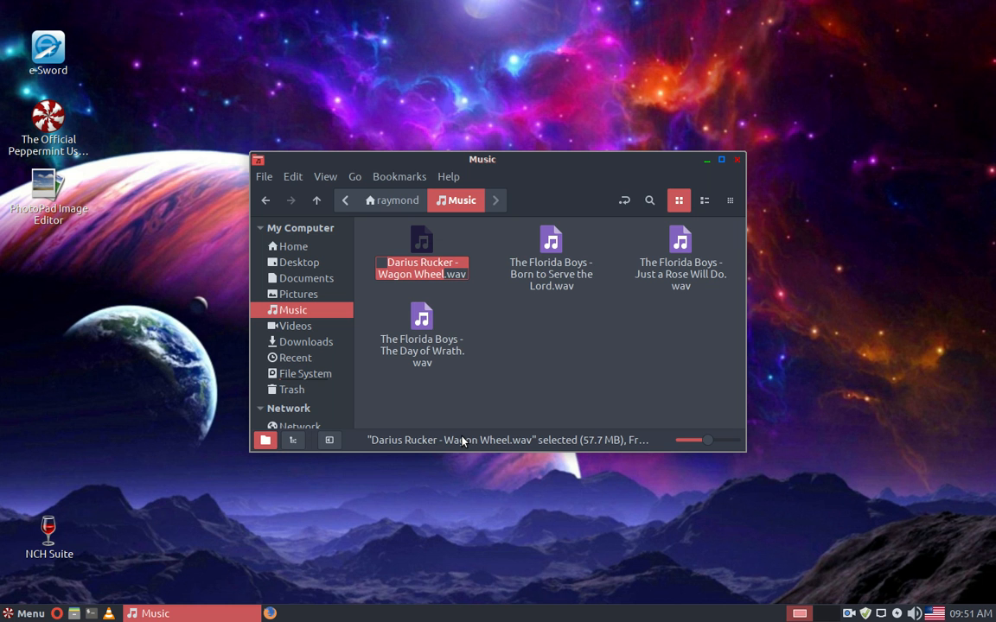
click(824, 267)
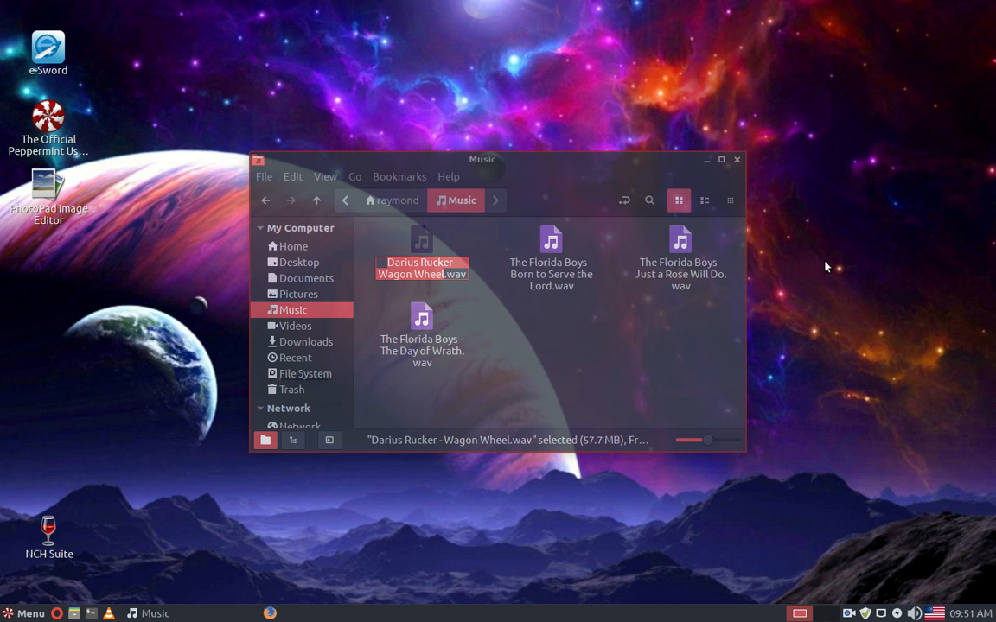
click(736, 160)
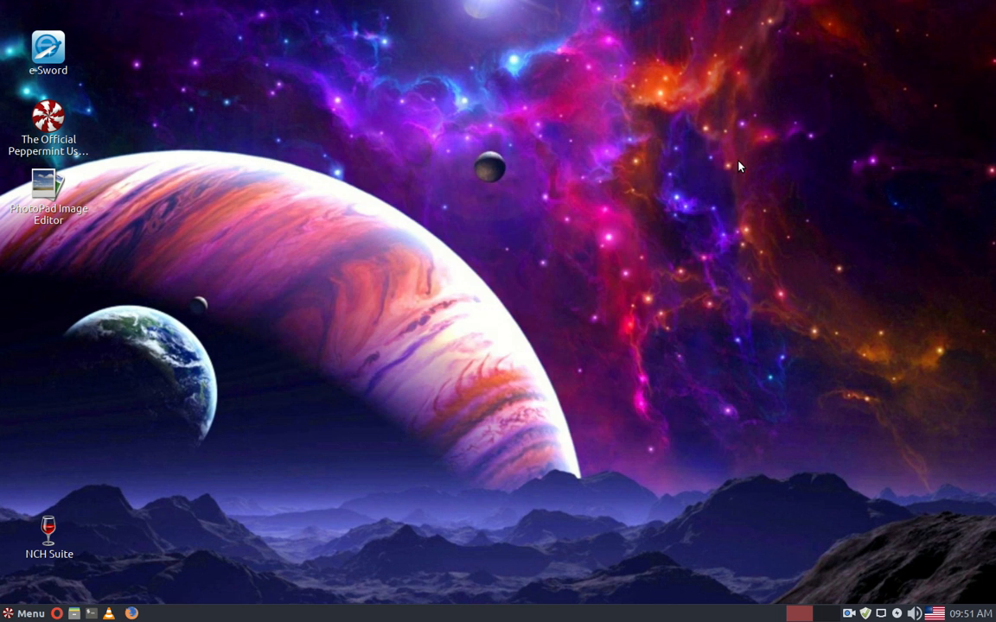
- Open Amazon.com in the Opera browser, maximize the window and search for the copied name "Darius Rucker - Wagon Wheel"
click(57, 614)
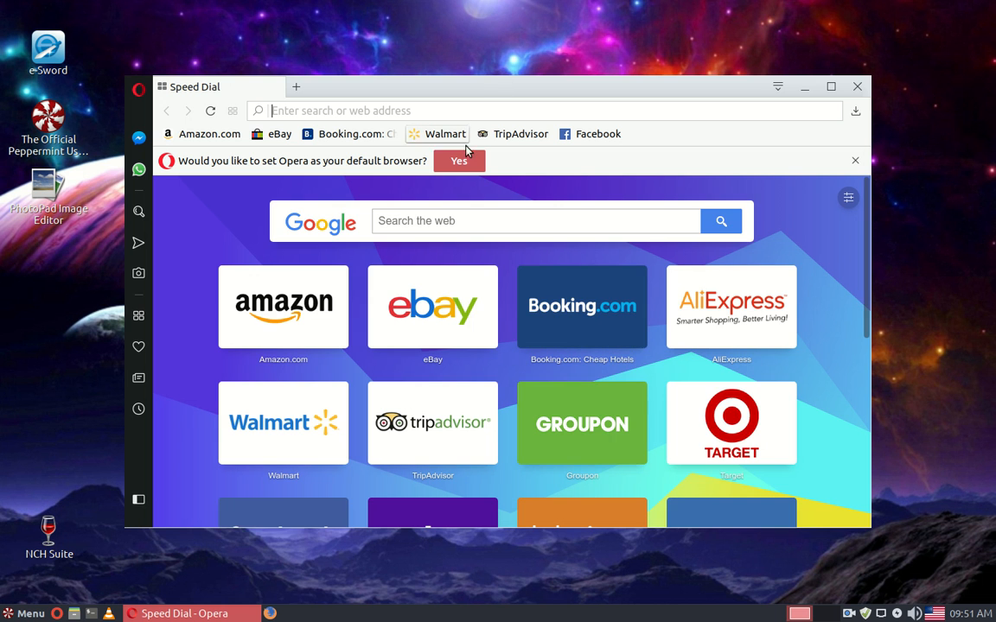
click(257, 271)
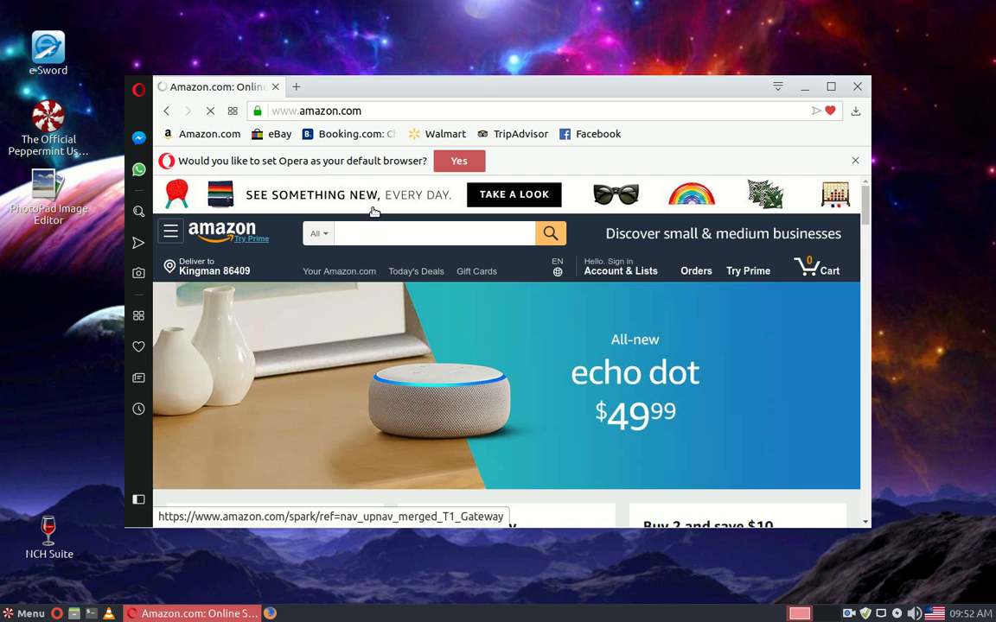
click(830, 86)
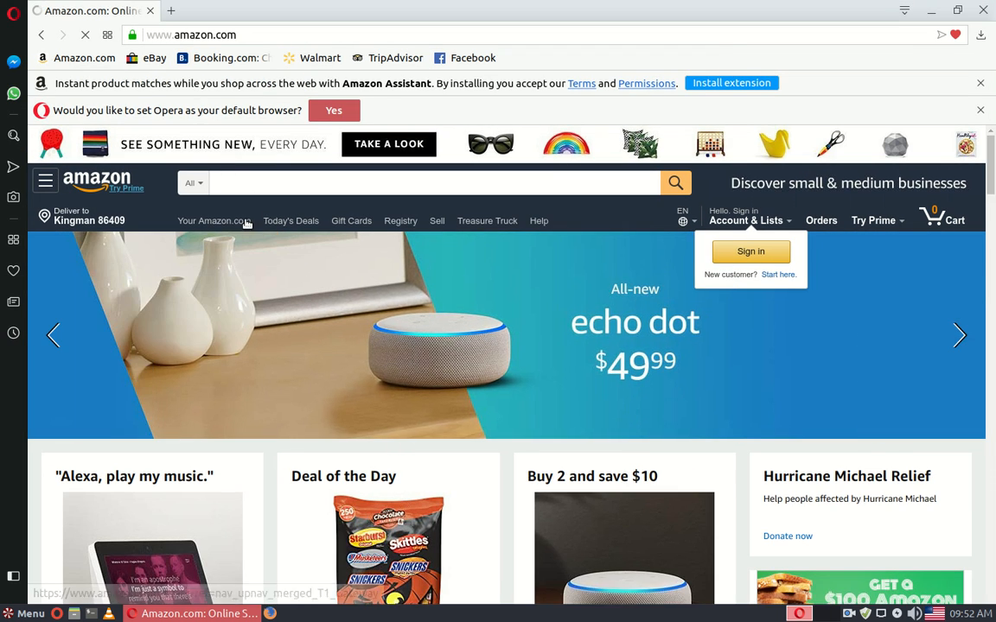
right_click(230, 190)
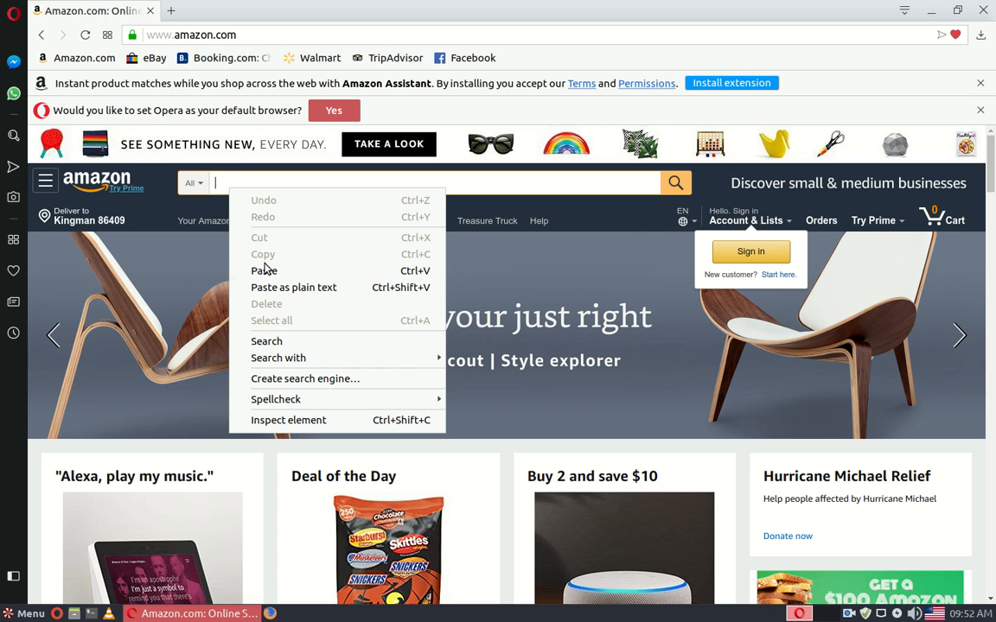
click(269, 269)
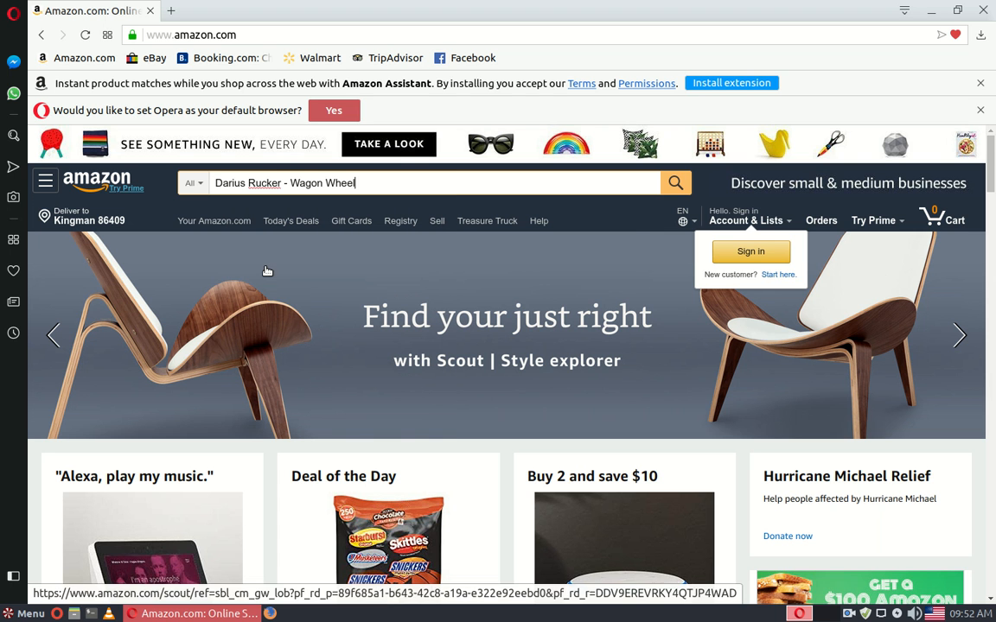
click(676, 184)
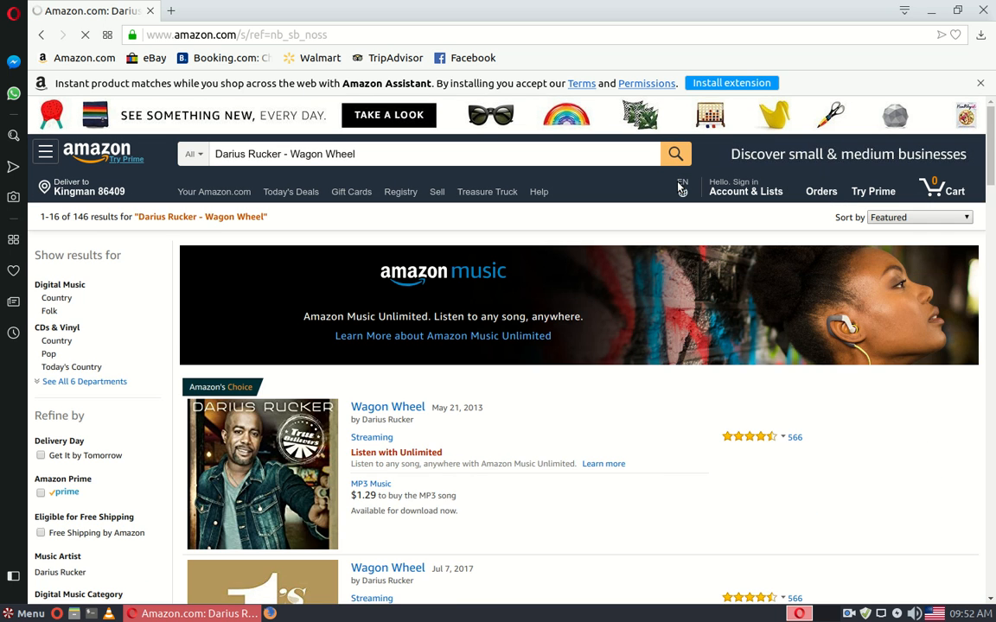
- Open the first Wagon Wheel result, save its album cover as "613kQxnB70L._SS500.jpg" in the Pictures folder, and close the browser
scroll(227, 358, down, 1)
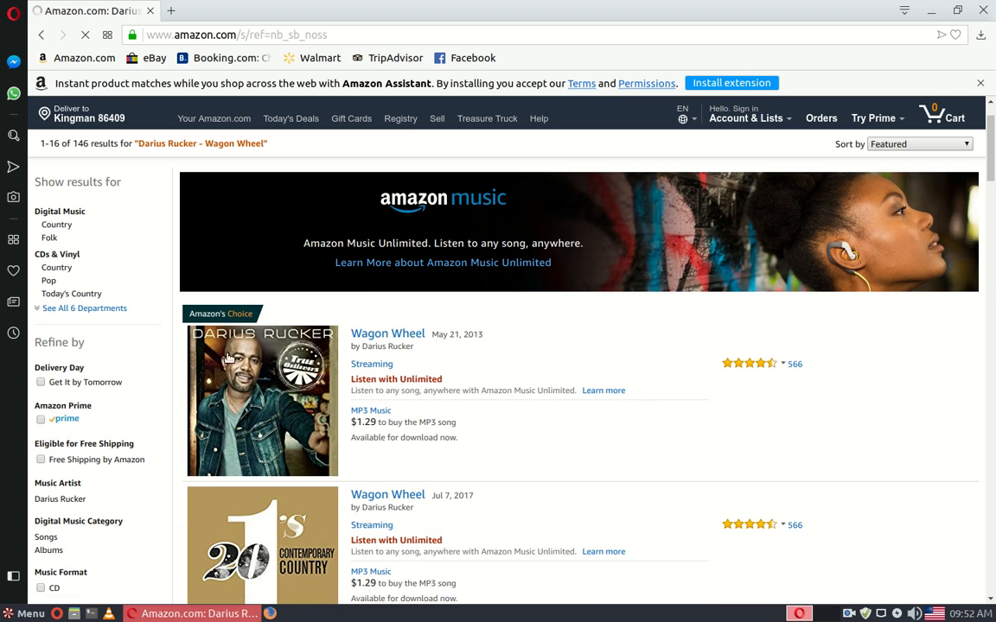
click(377, 336)
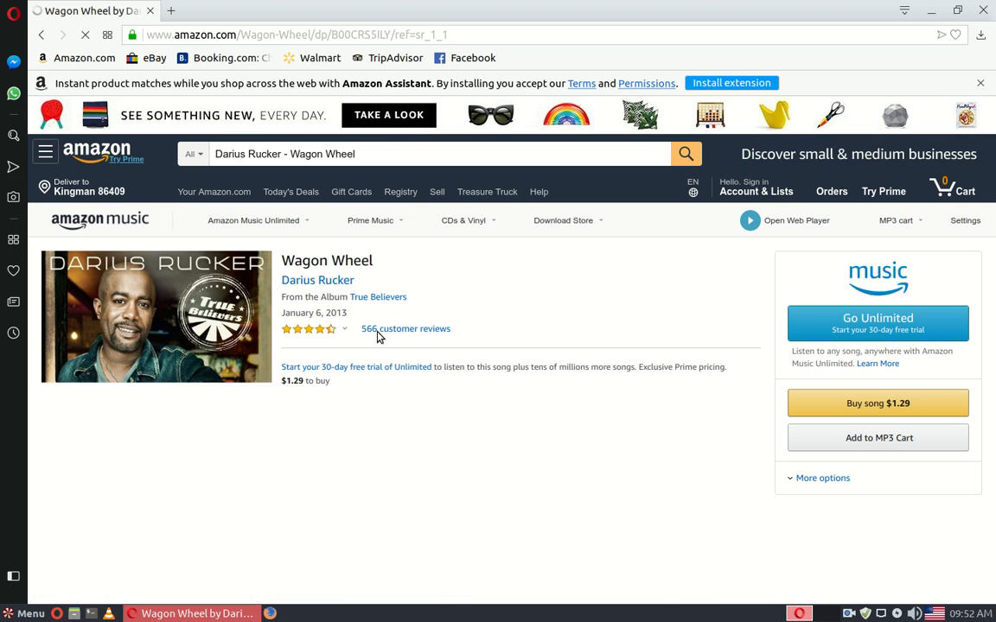
right_click(212, 316)
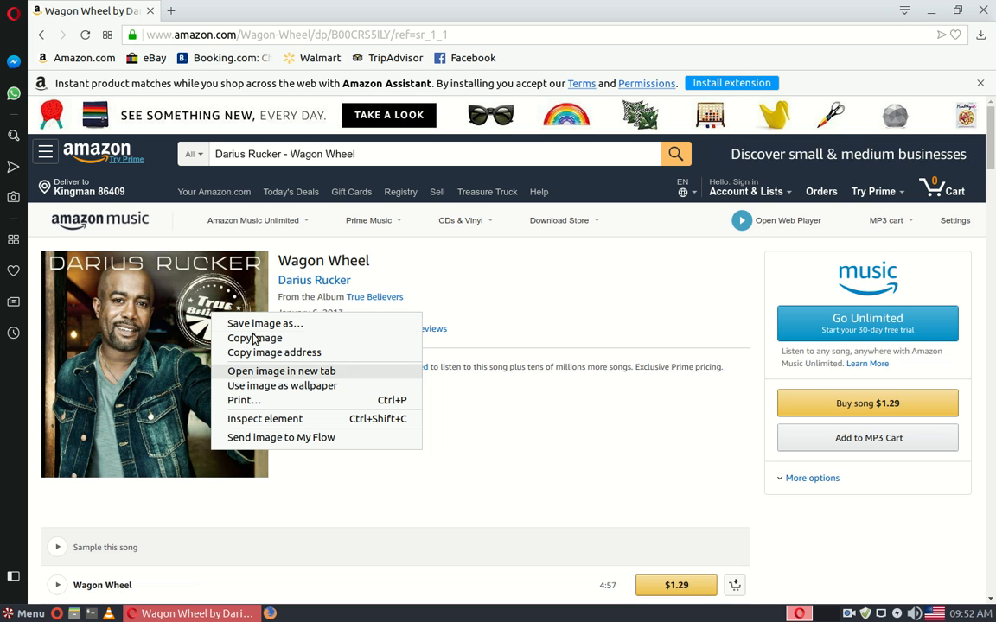
click(250, 324)
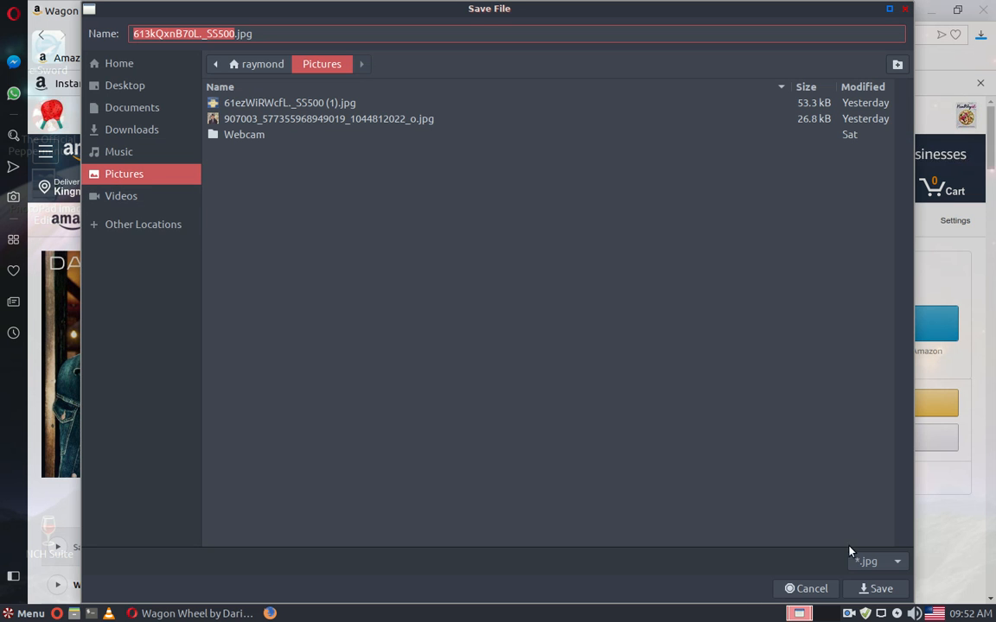
click(882, 589)
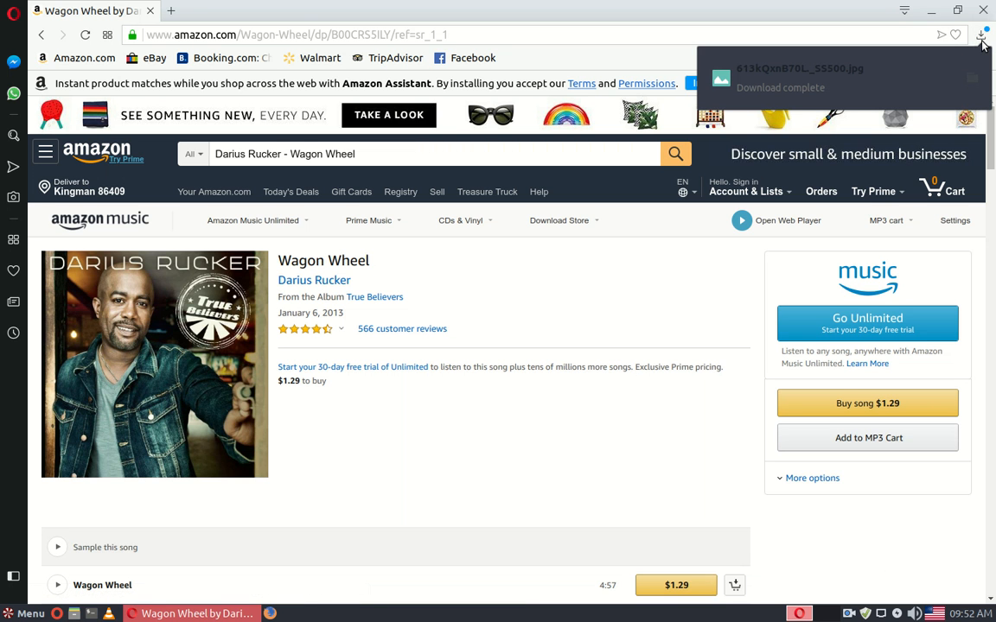
click(985, 10)
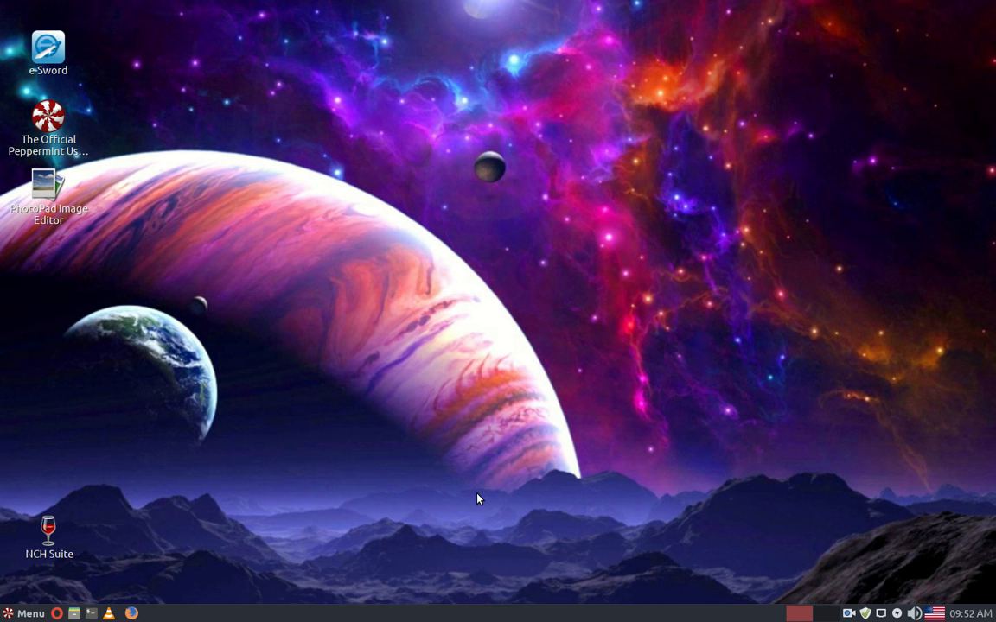
- Launch OpenShot Video Editor from the installed multimedia applications
click(26, 614)
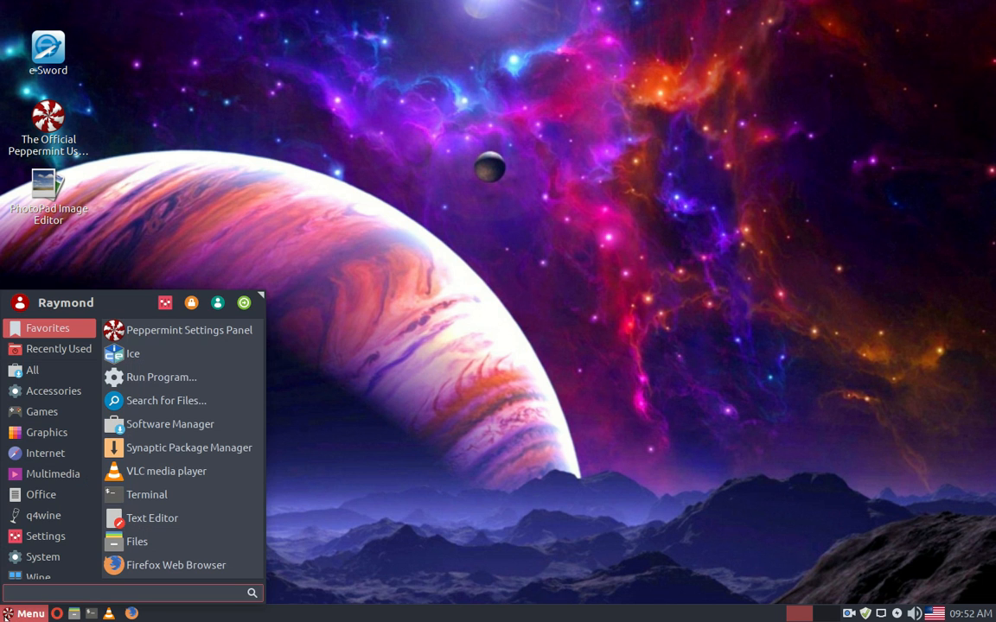
click(47, 477)
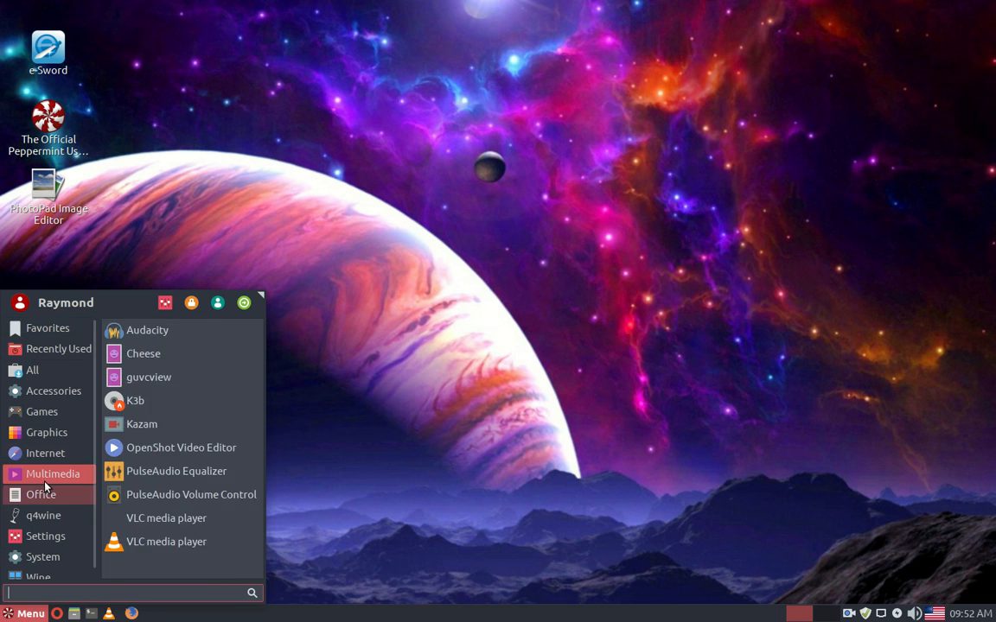
click(210, 449)
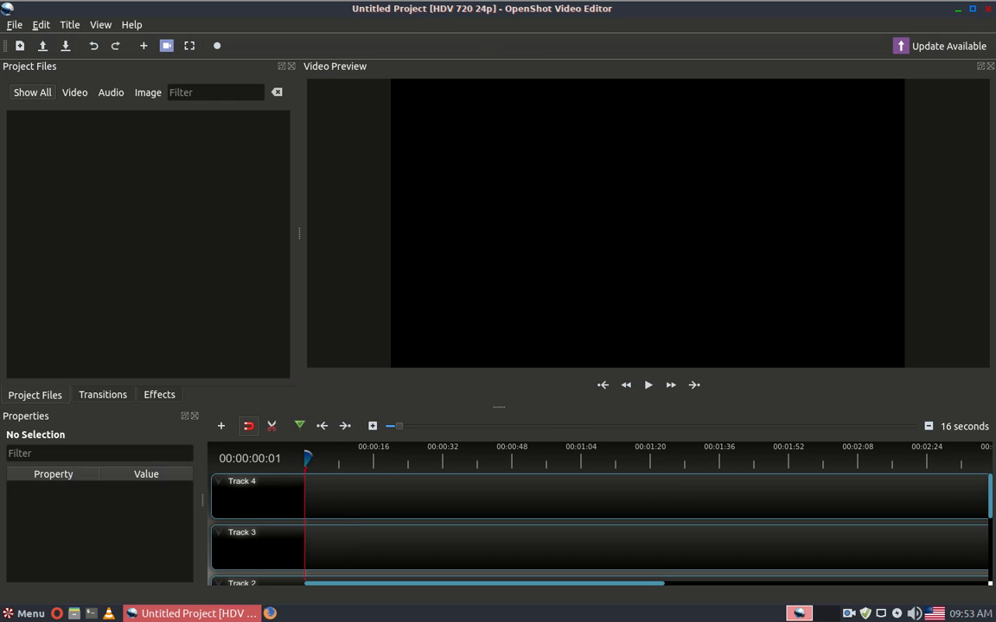
- Add the album cover "613kQxnB70L._SS500.jpg" from the Pictures folder to the OpenShot project files
click(75, 615)
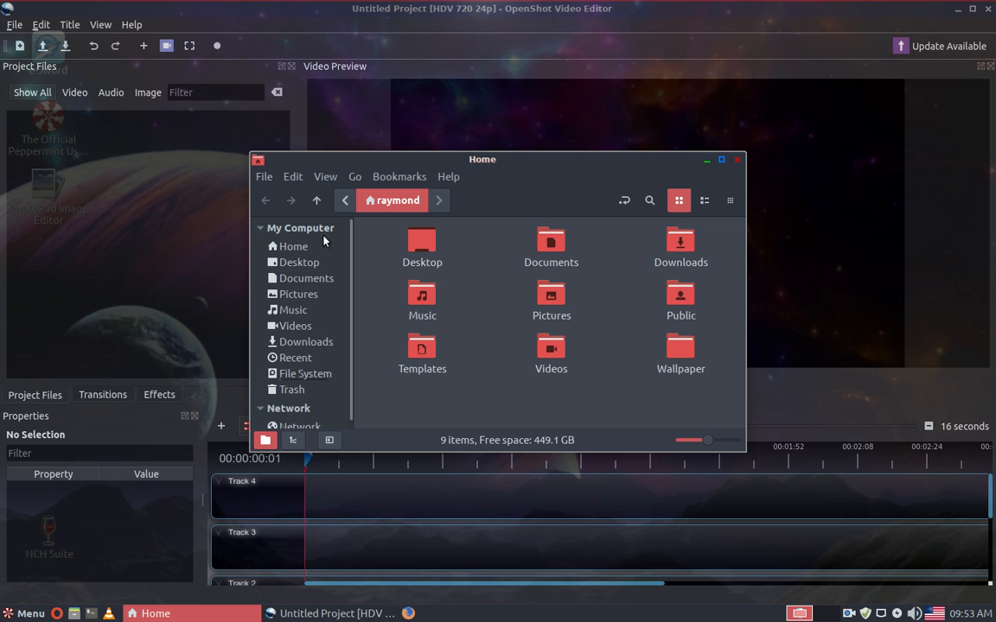
click(298, 295)
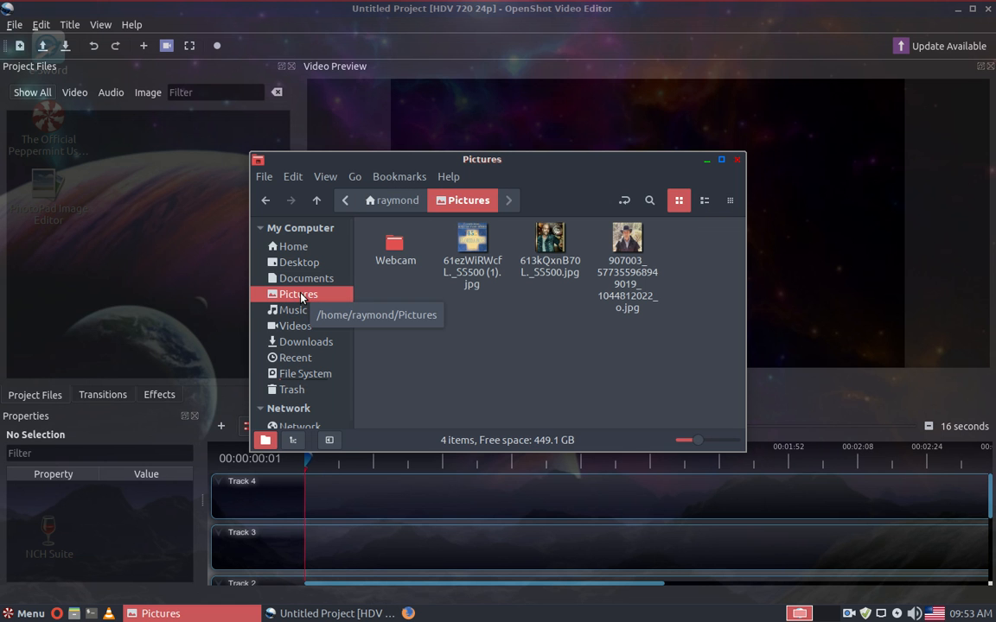
click(557, 248)
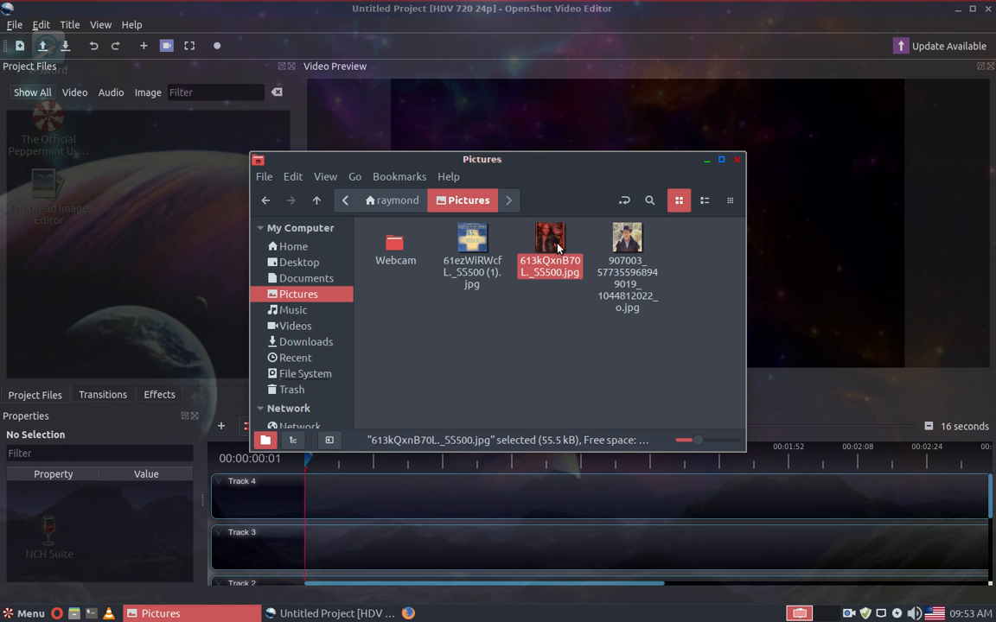
drag(557, 248, 80, 165)
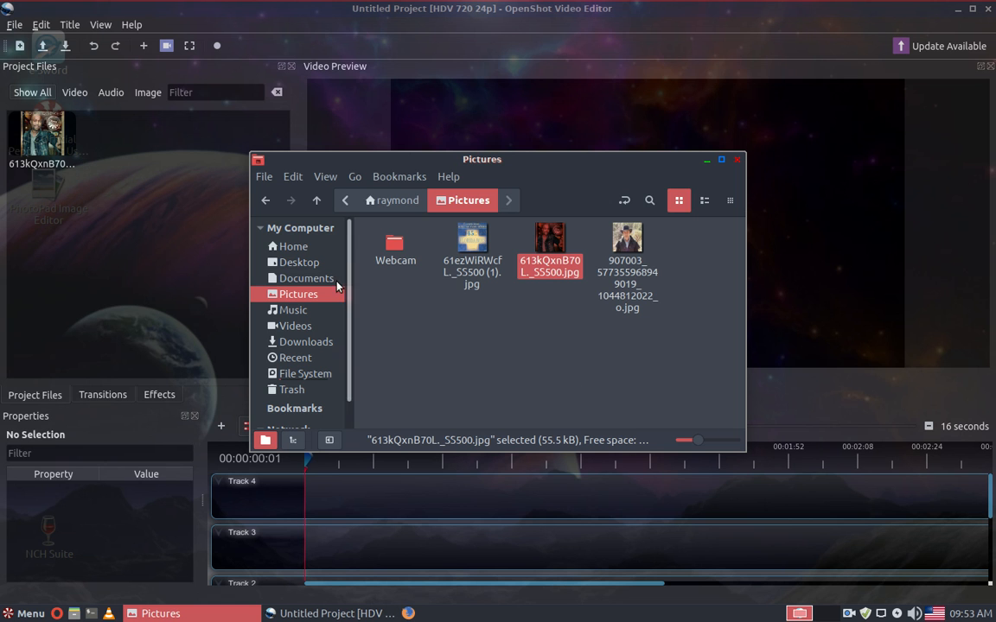
- Add "Darius Rucker - Wagon Wheel.wav" from the Music folder to the OpenShot project files and close the file manager
click(294, 311)
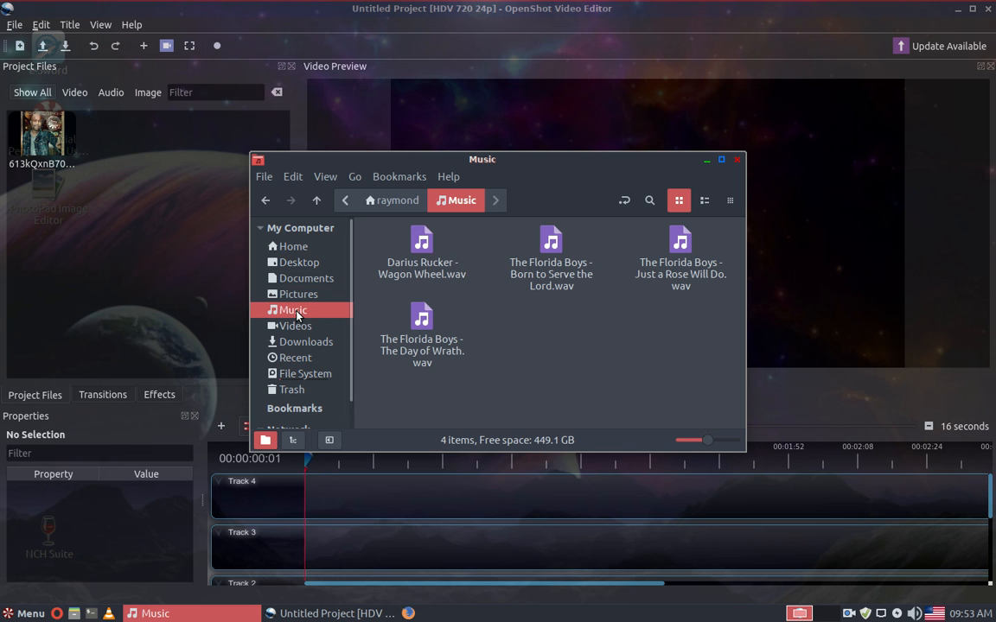
click(430, 247)
drag(431, 247, 130, 125)
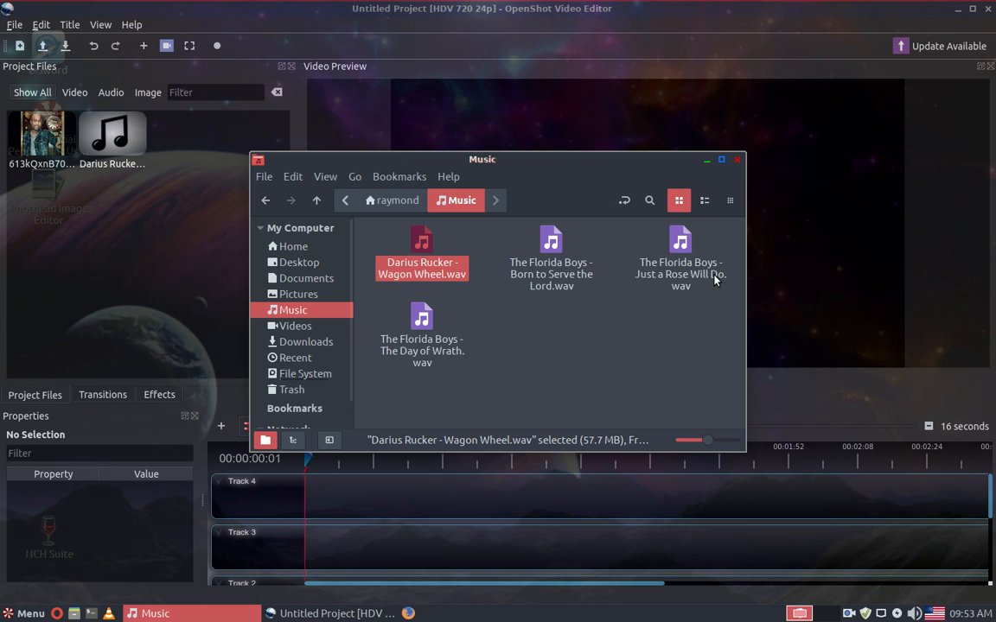
click(737, 160)
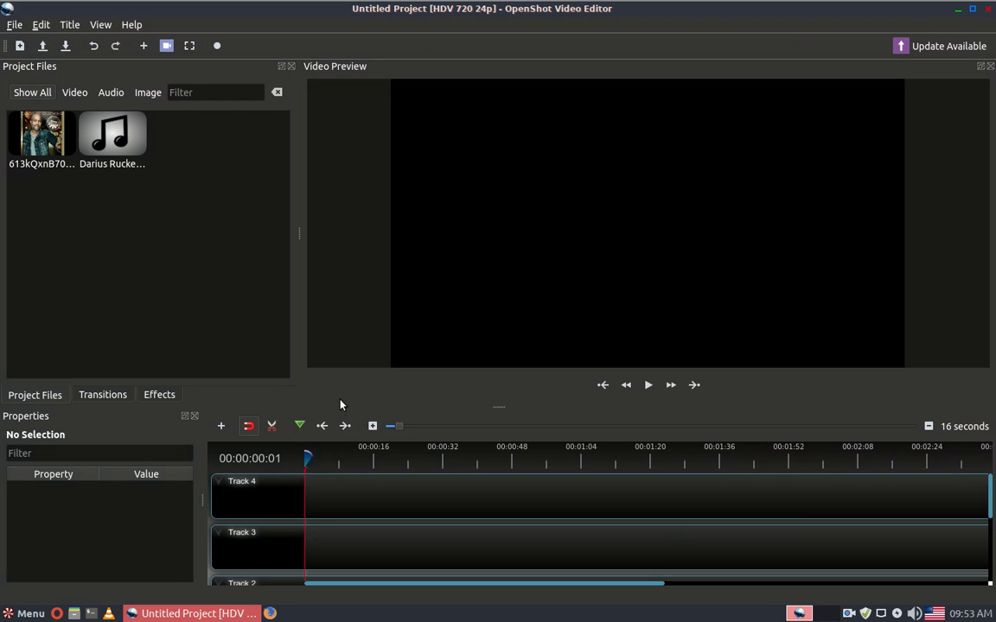
- Add "Darius Rucker - Wagon Wheel.wav" from the project files to Track 1 of the timeline
right_click(111, 131)
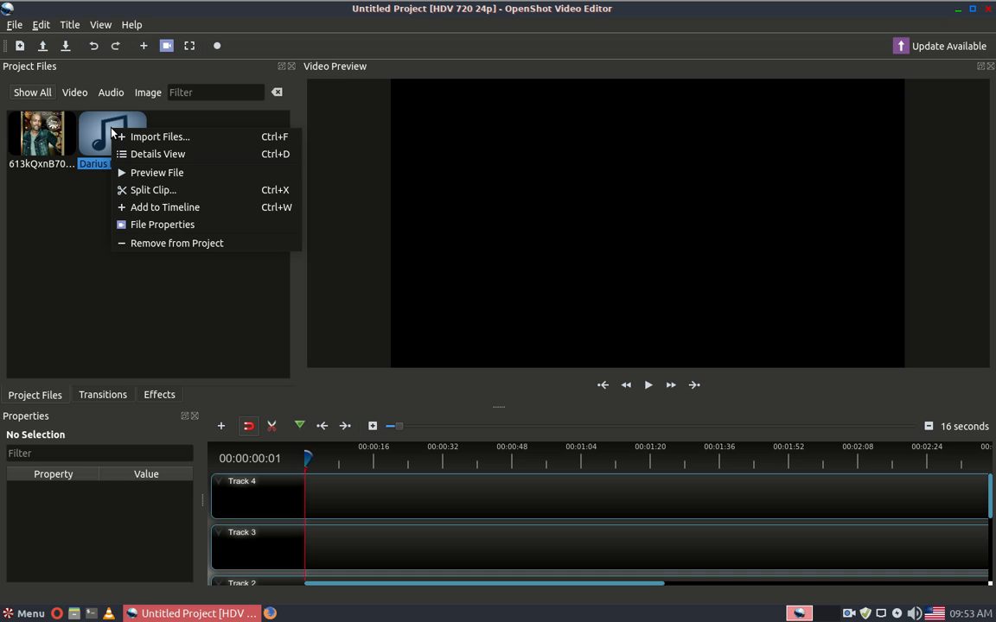
click(174, 213)
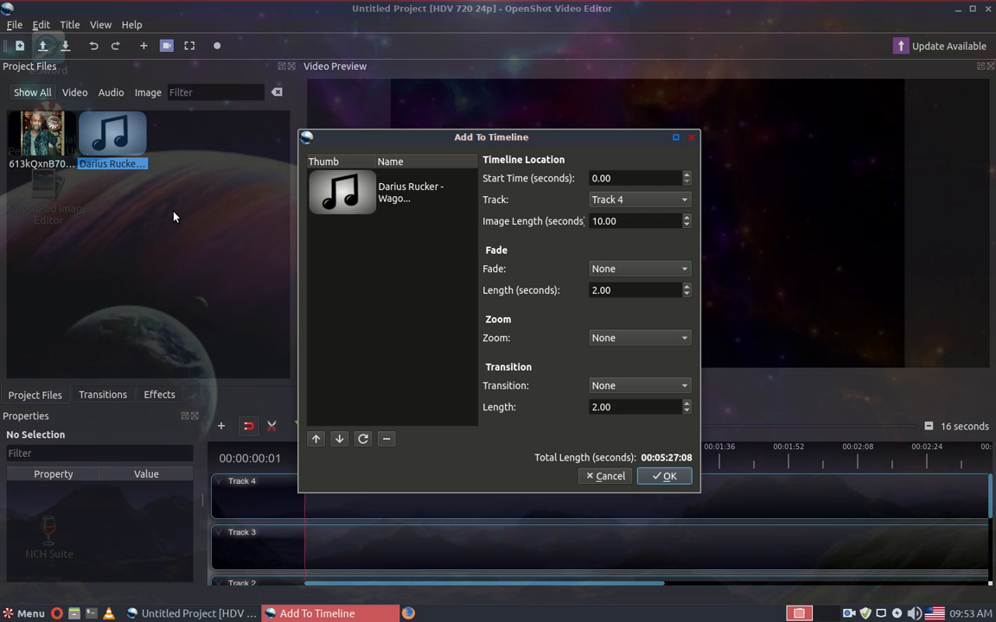
click(687, 201)
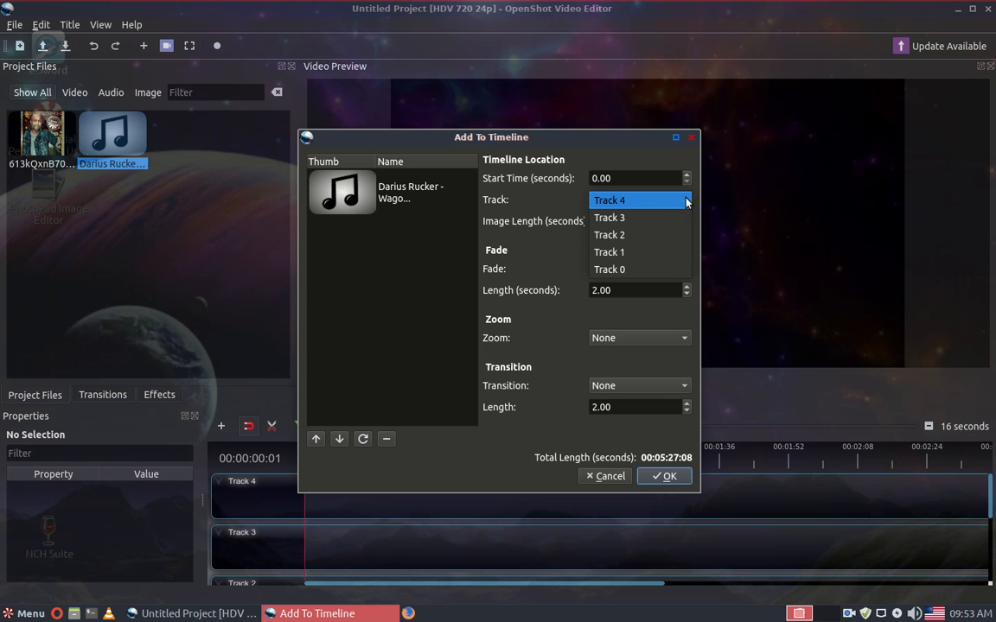
click(640, 253)
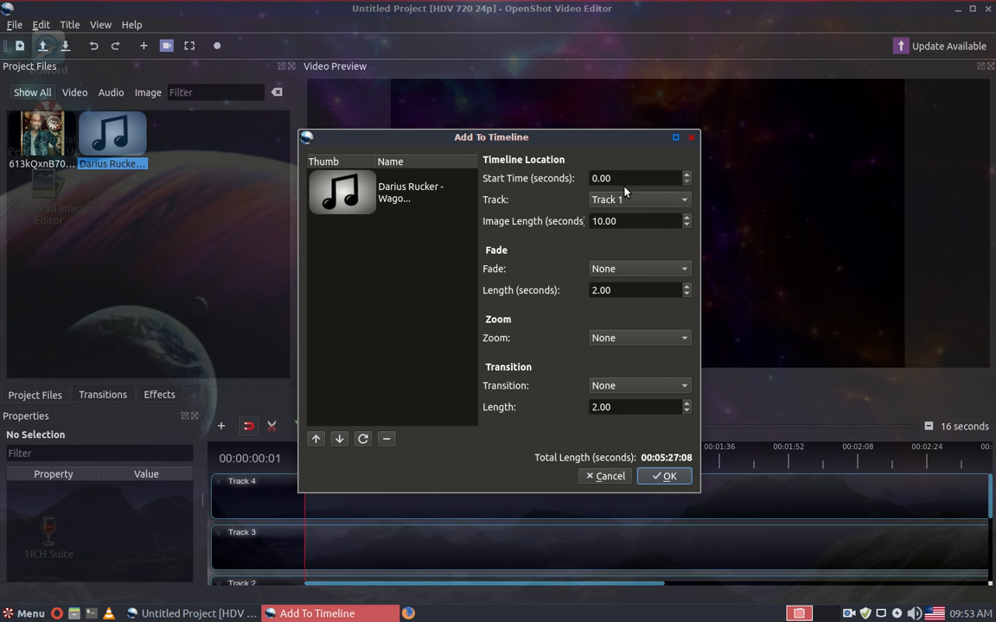
click(680, 477)
- Check the duration of the Wagon Wheel audio clip on Track 1 in its properties
scroll(670, 478, down, 3)
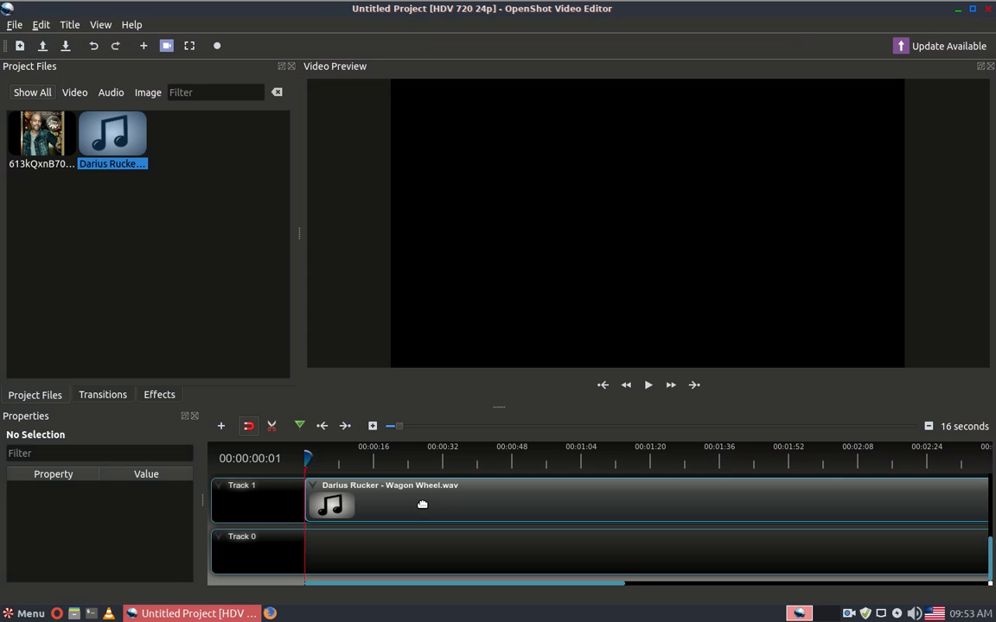
click(348, 508)
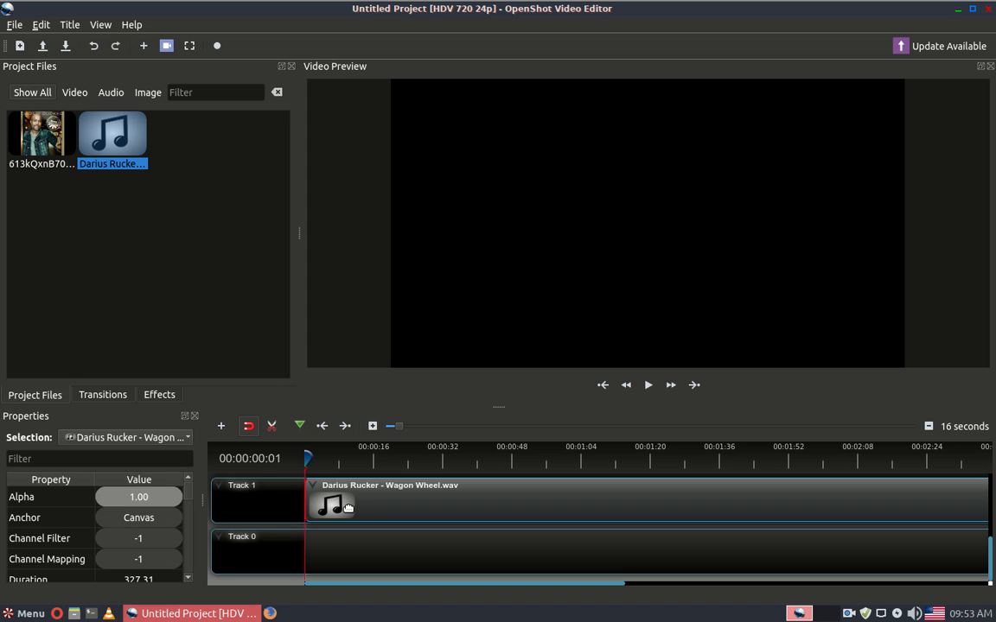
click(188, 578)
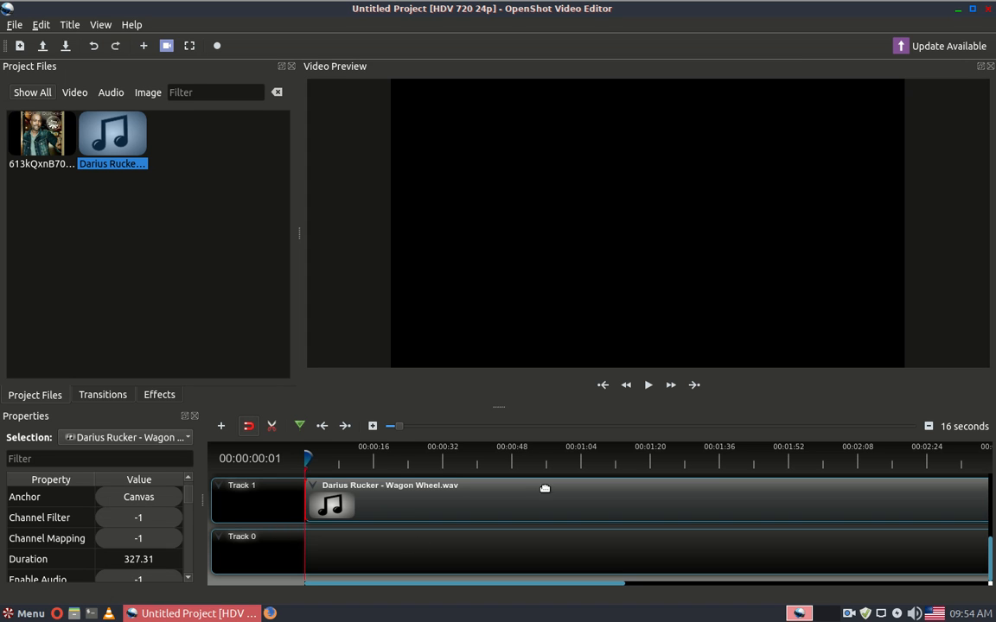
- Add the album cover "613kQxnB70L._SS500.jpg" to Track 1 with an image length of 327.31 seconds and play the preview
click(36, 143)
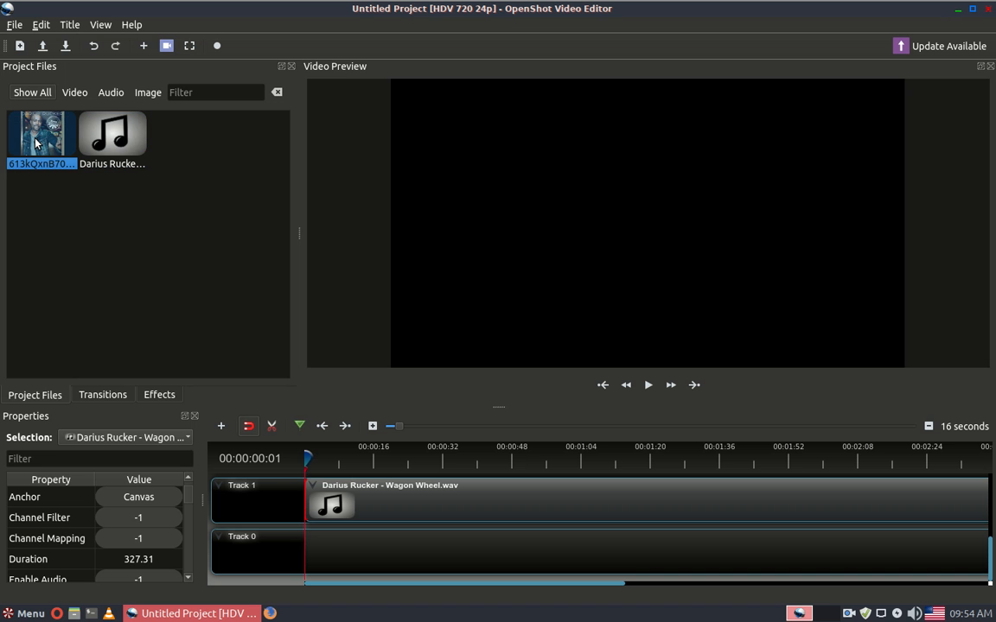
right_click(36, 143)
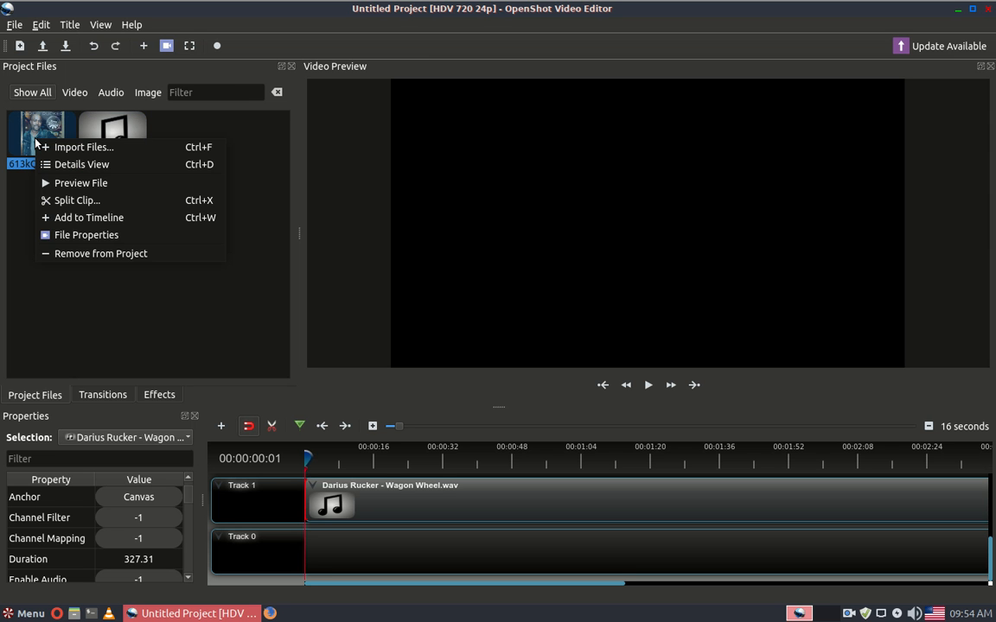
click(94, 216)
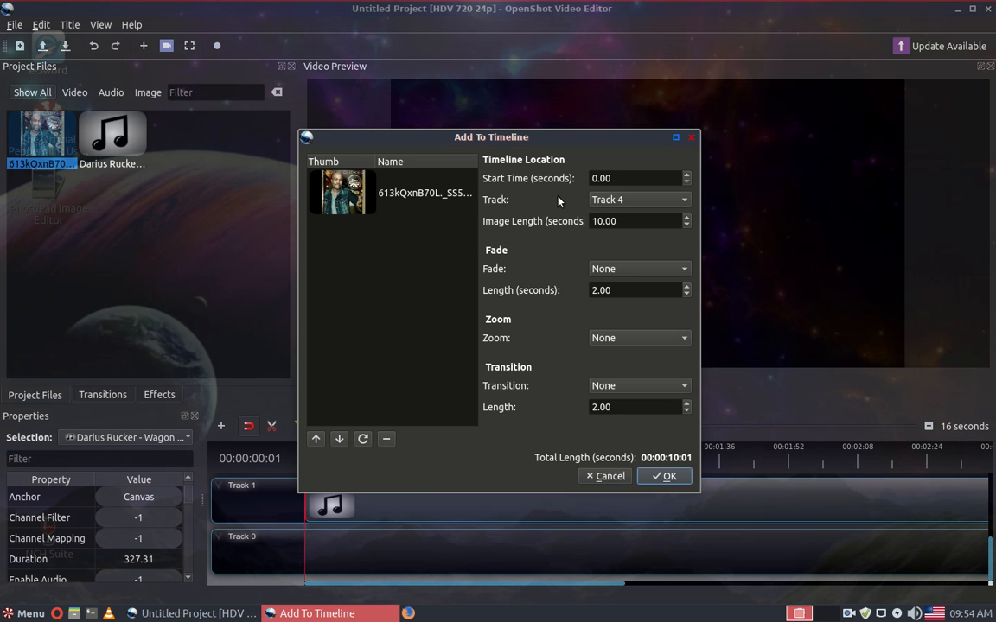
click(675, 199)
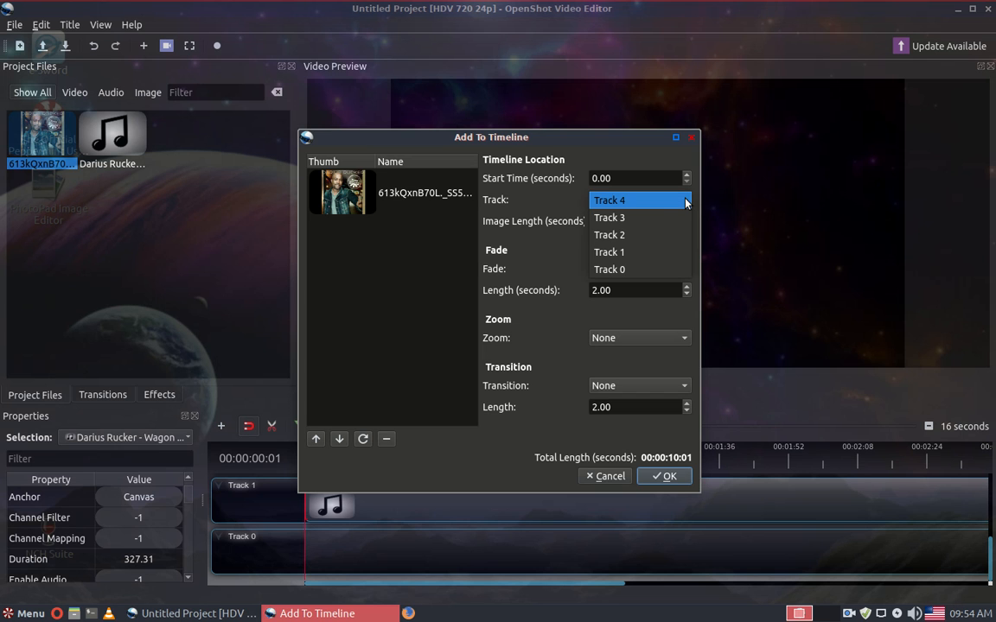
click(624, 253)
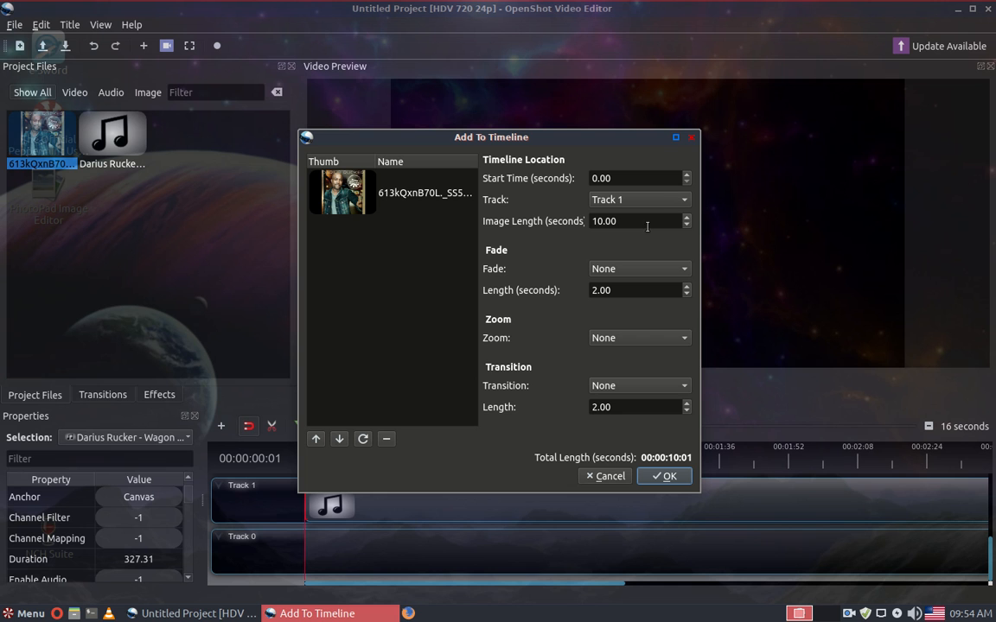
drag(647, 226, 579, 226)
text(327.31)
click(664, 475)
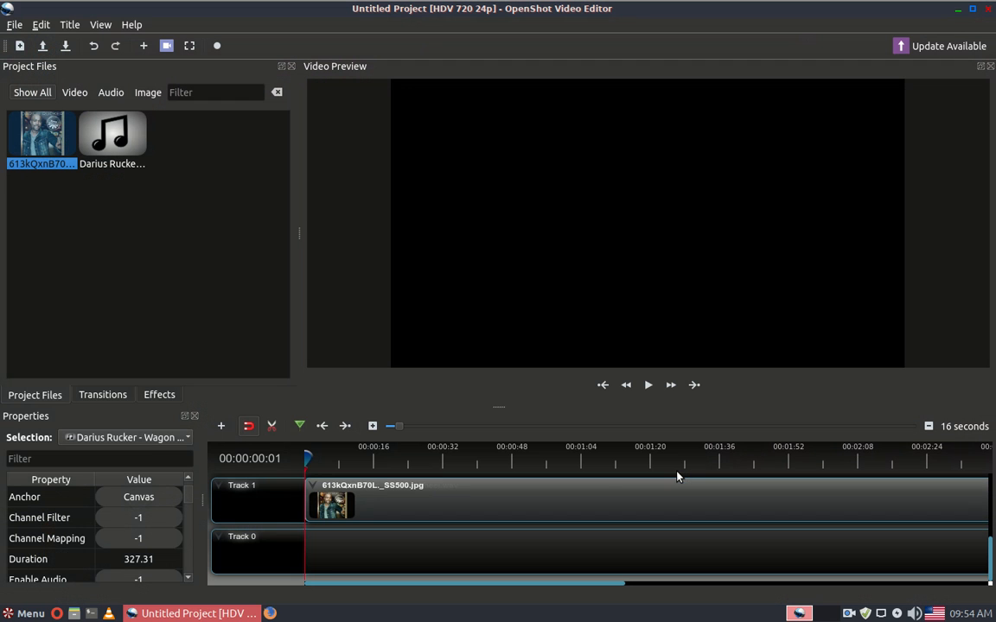
click(649, 386)
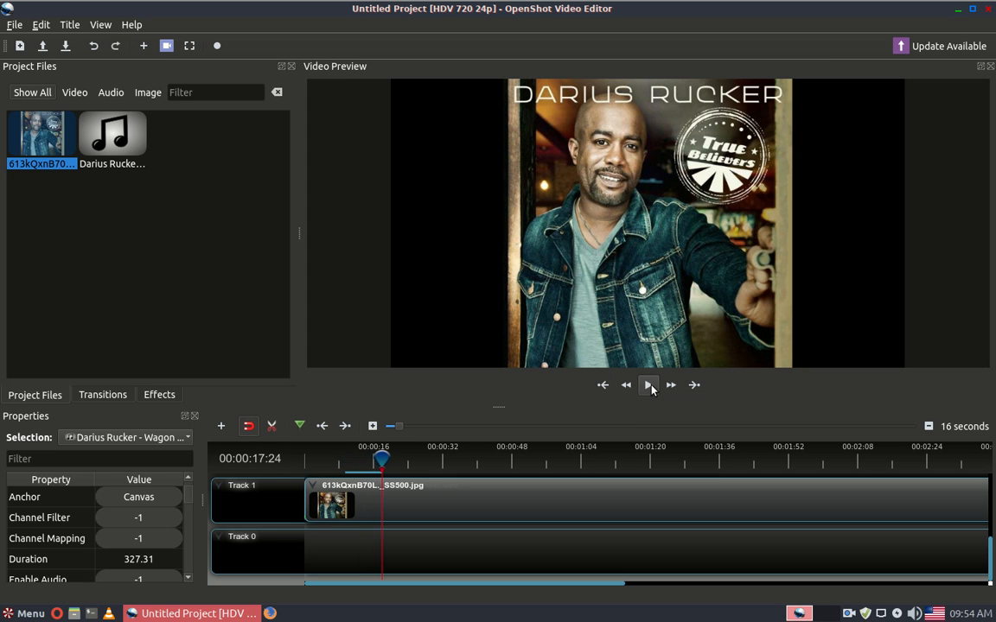
- Export the video as "Darius Rucker - Wagon Wheel" to the home folder, keeping the MP4 (h.264) target and High quality
click(14, 26)
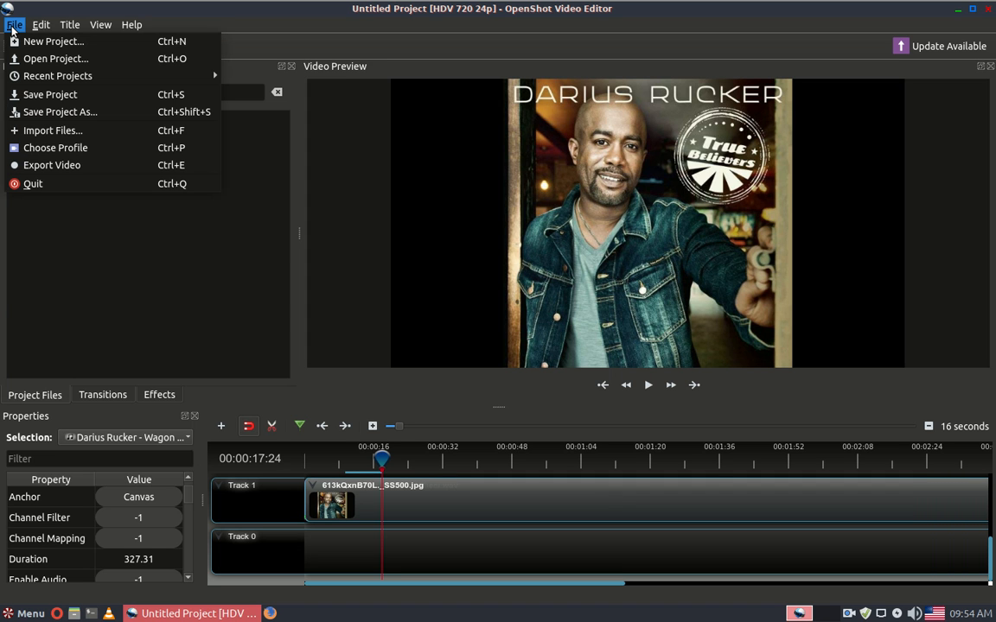
click(69, 174)
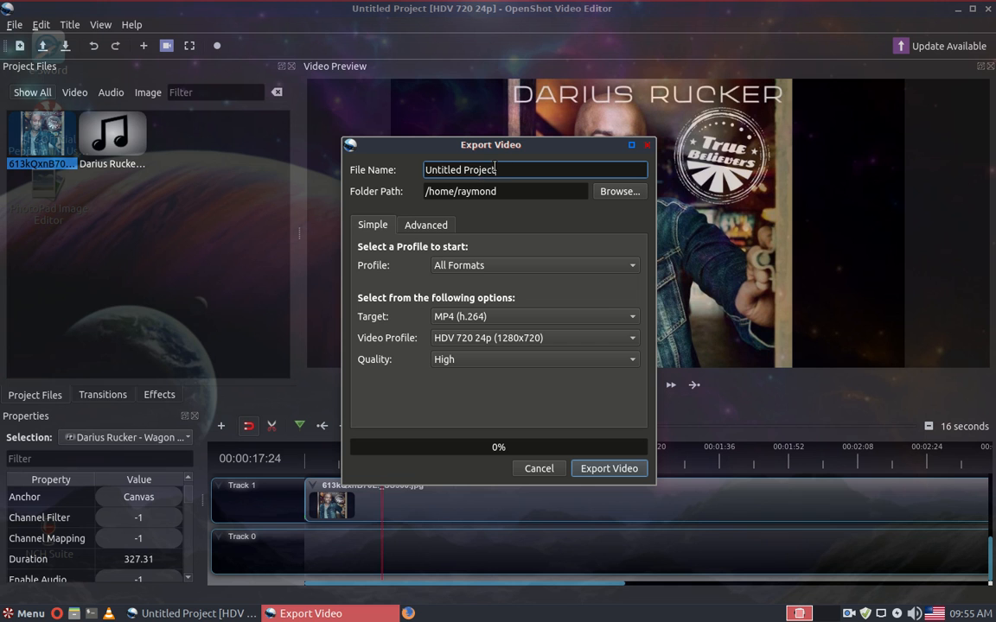
drag(497, 170, 318, 151)
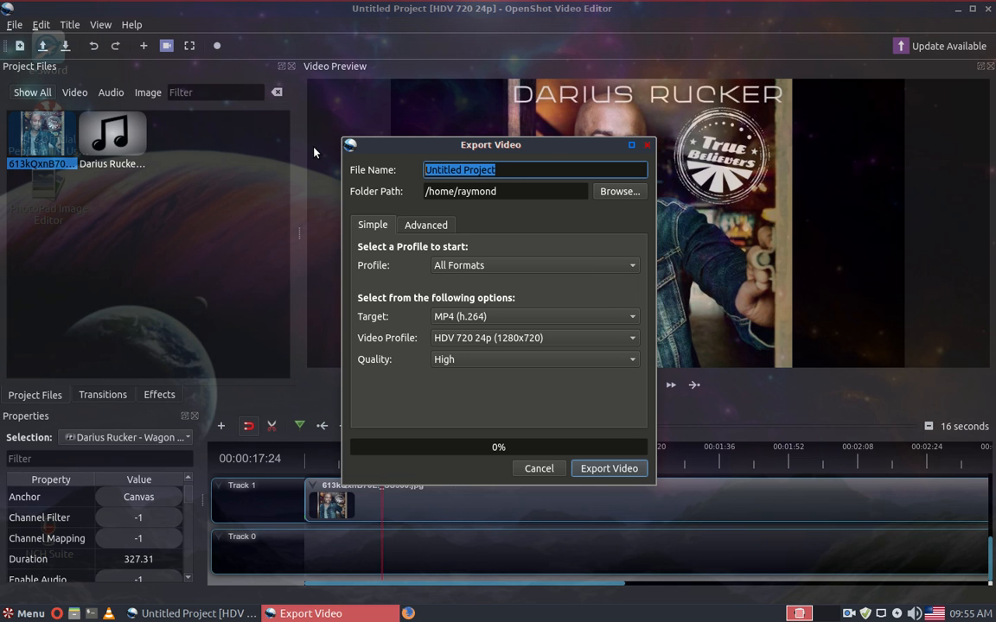
text(Darius Rucker - Wagon Wheel)
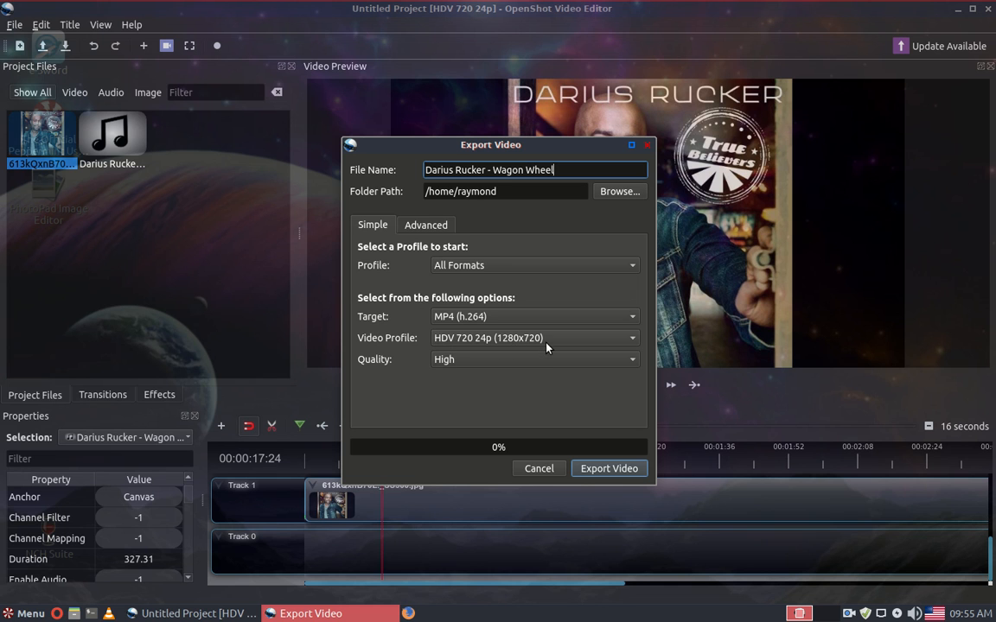
click(595, 472)
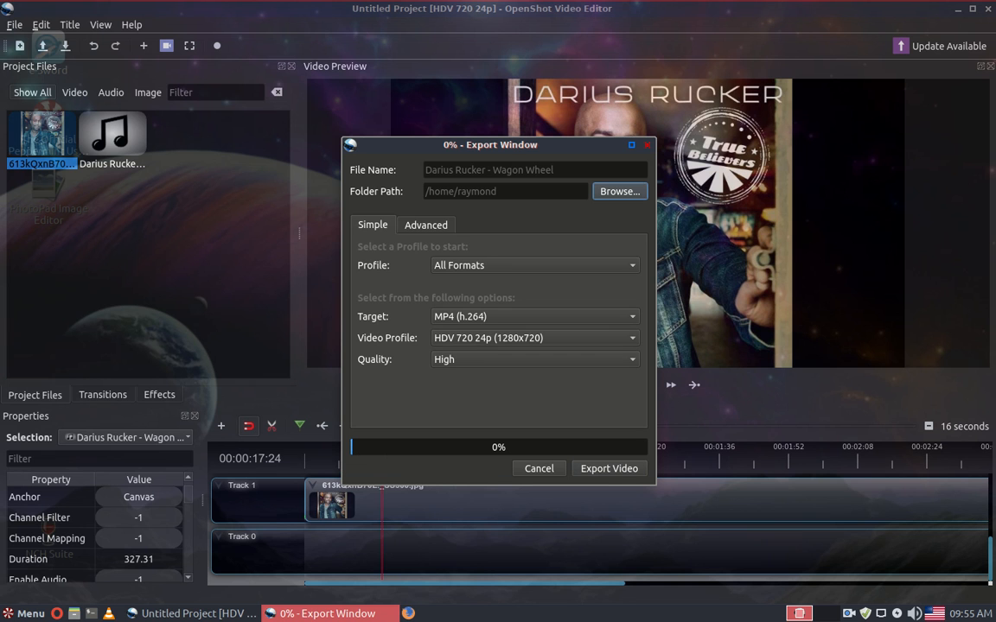
right_click(848, 614)
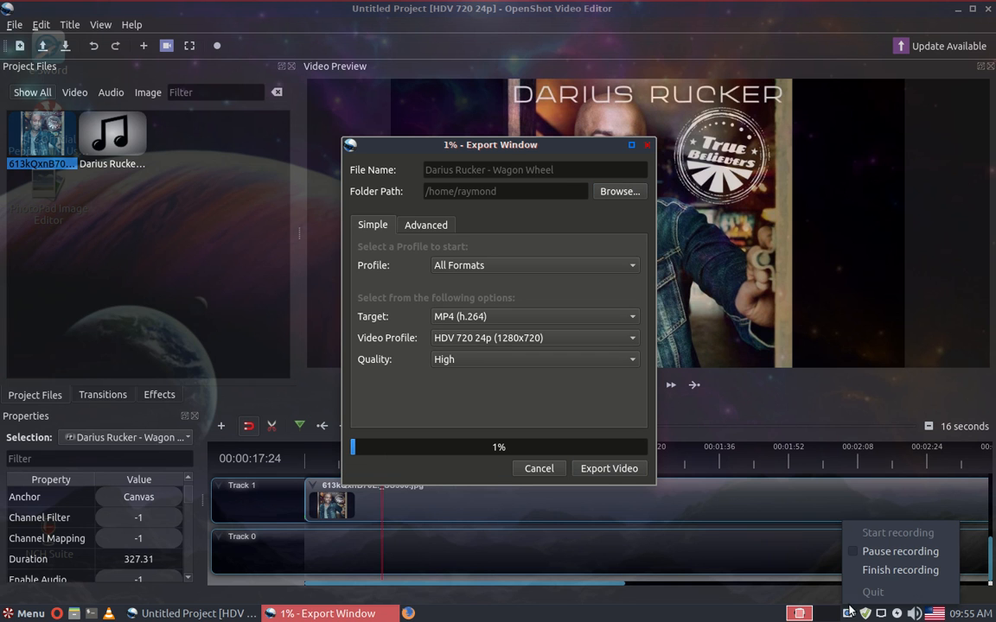
click(853, 552)
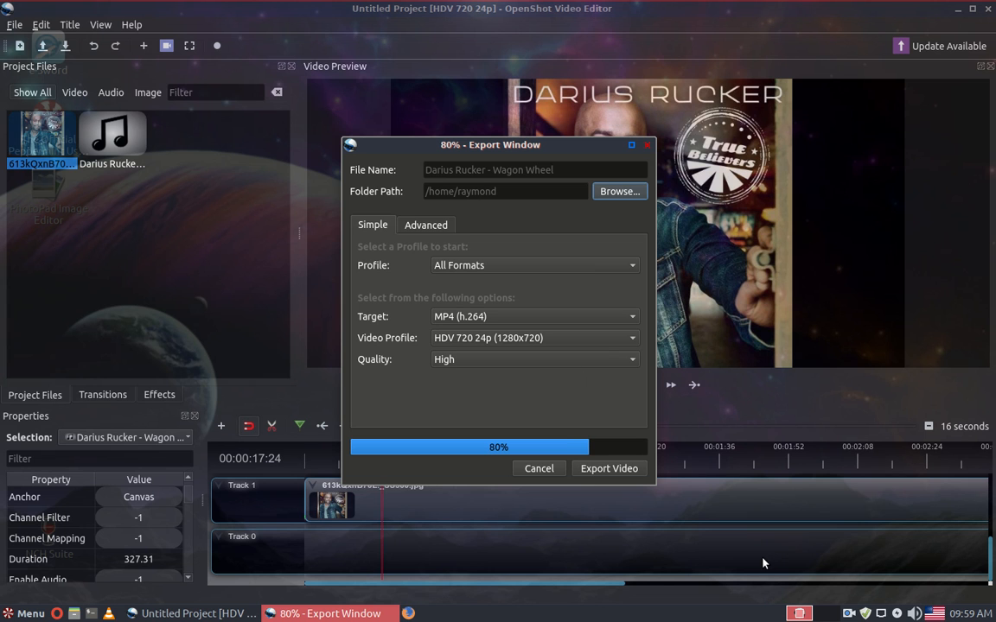
click(848, 615)
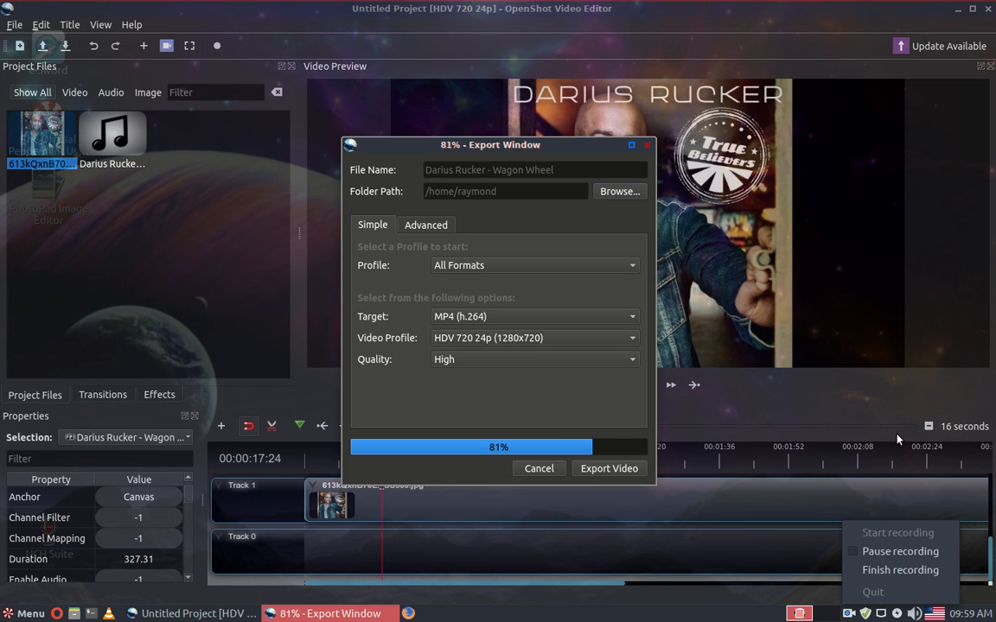
click(853, 557)
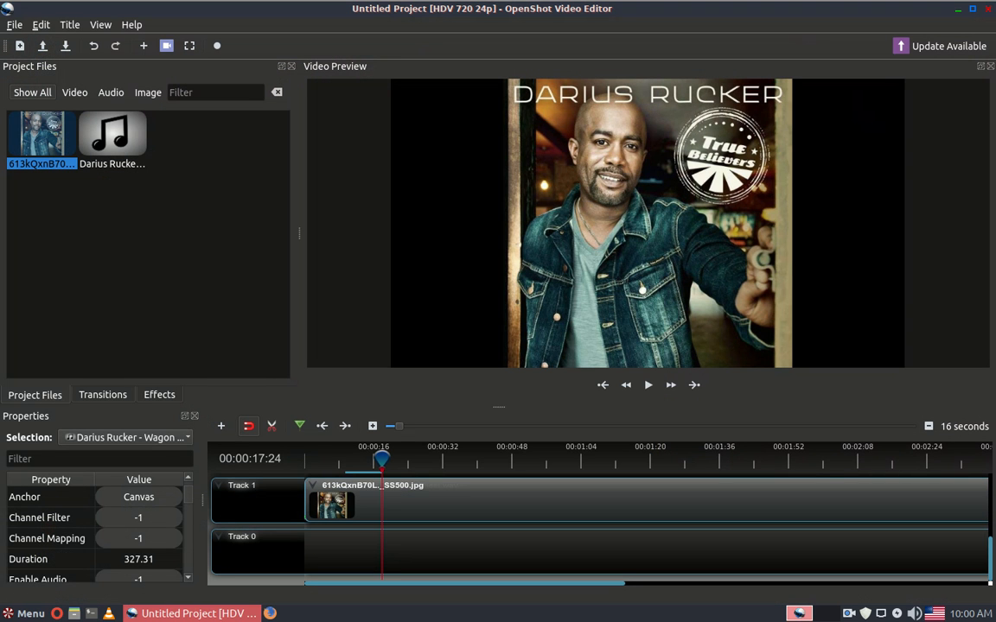
- Close OpenShot without saving the project changes
click(988, 9)
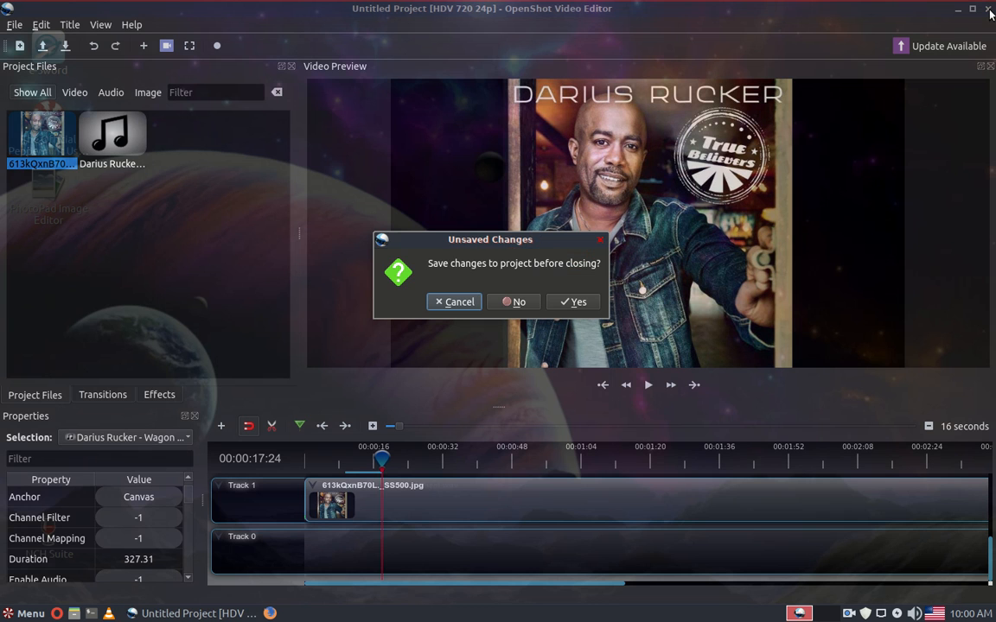
click(518, 302)
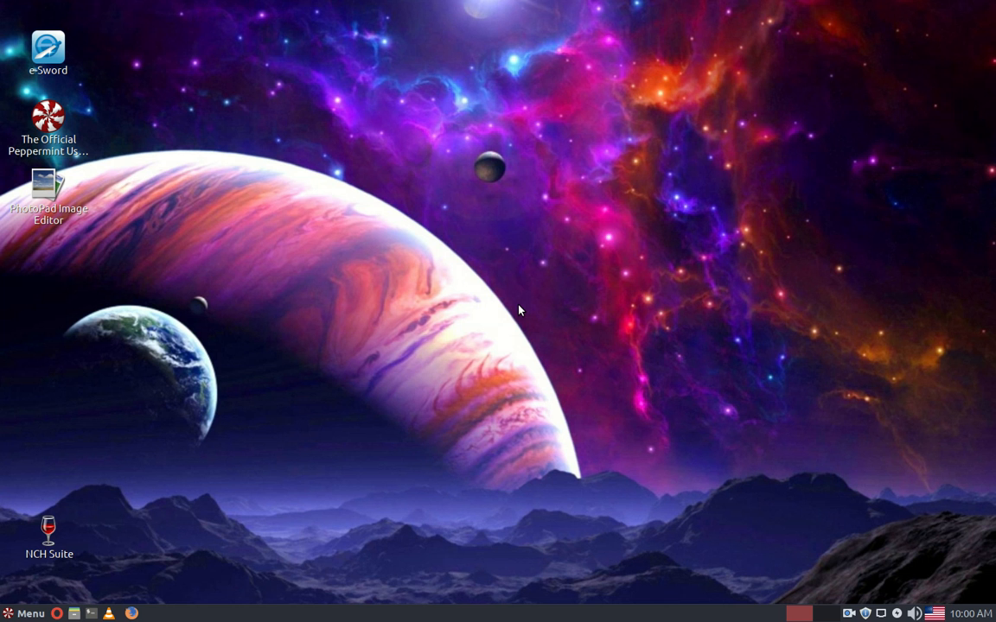
- Play "Darius Rucker - Wagon Wheel.mp4" from the Home folder in VLC, and close the player and the file manager
click(75, 614)
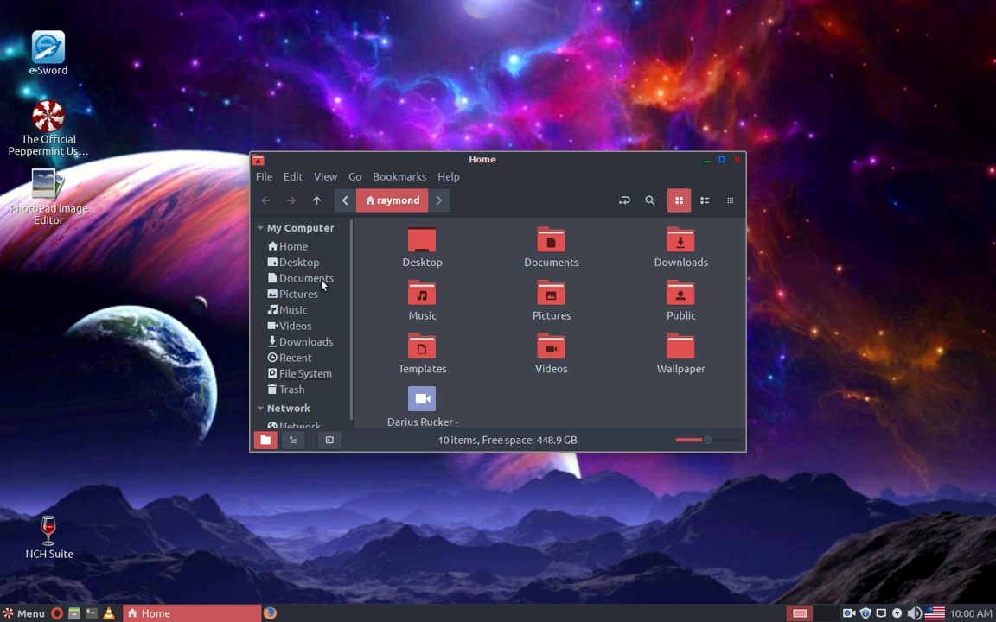
click(284, 248)
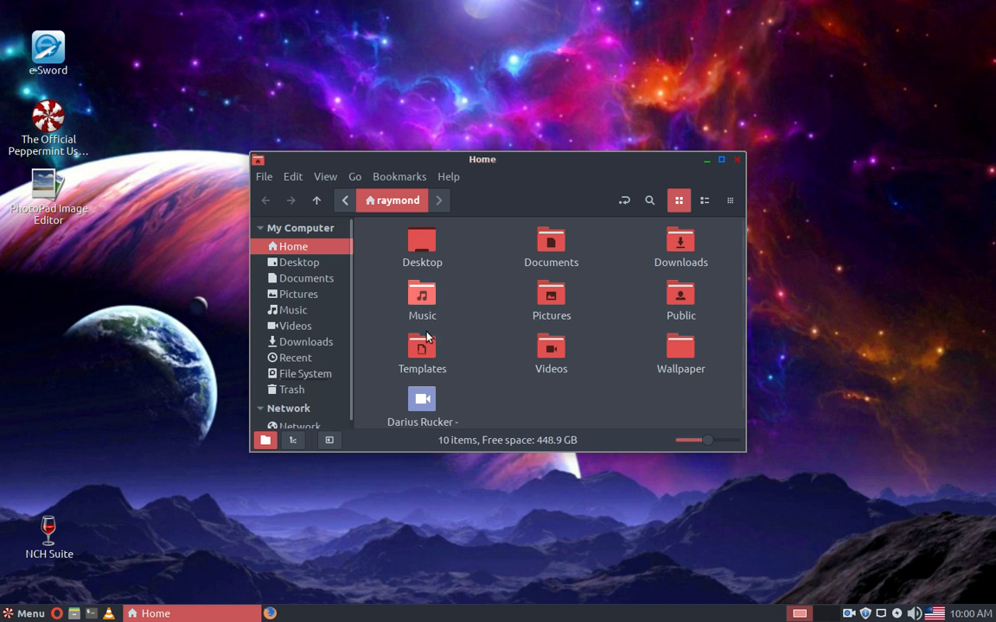
double_click(426, 401)
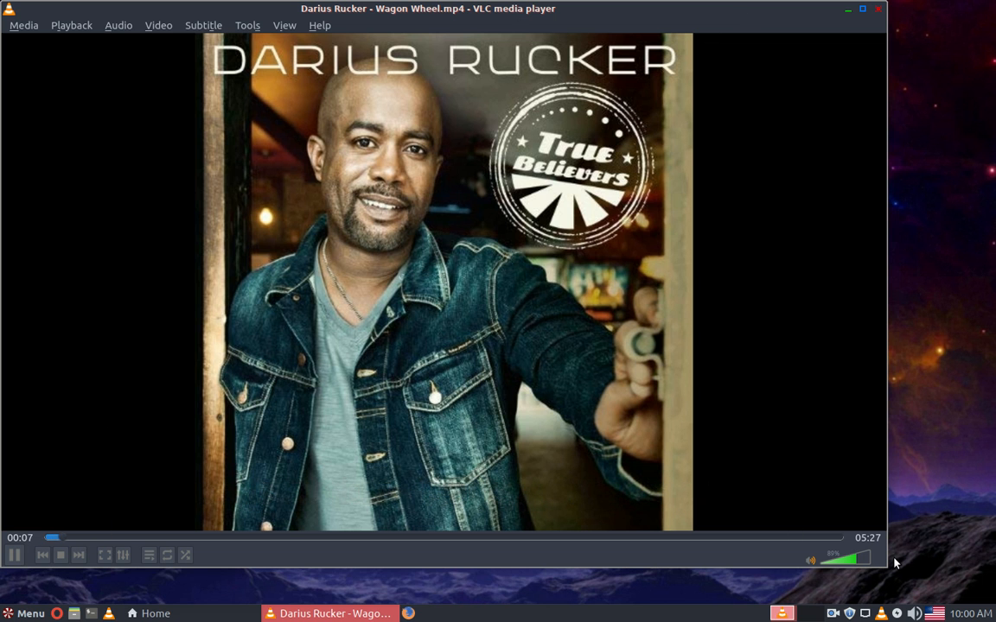
click(878, 9)
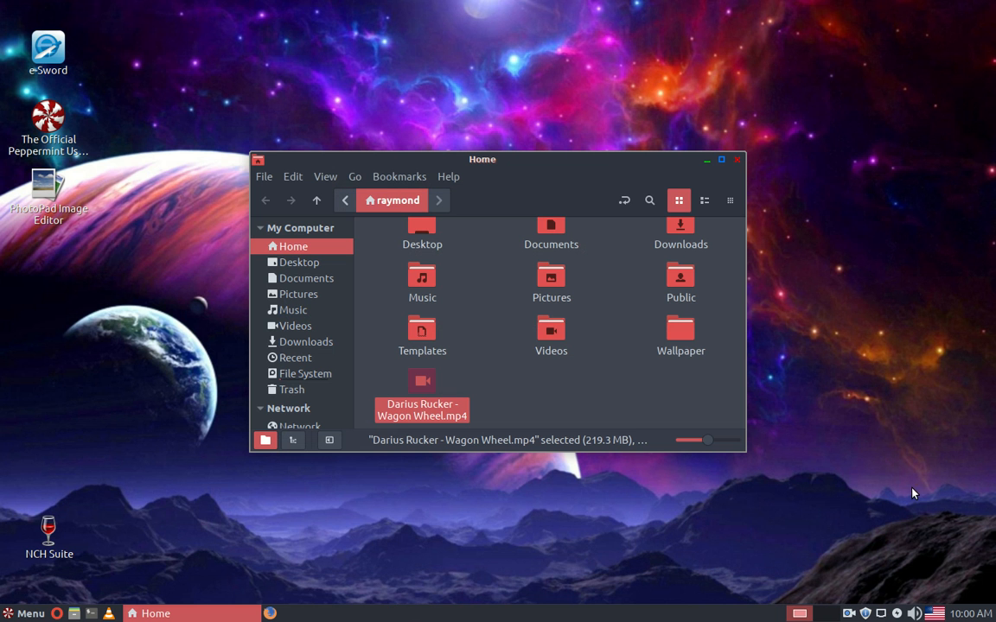
click(736, 161)
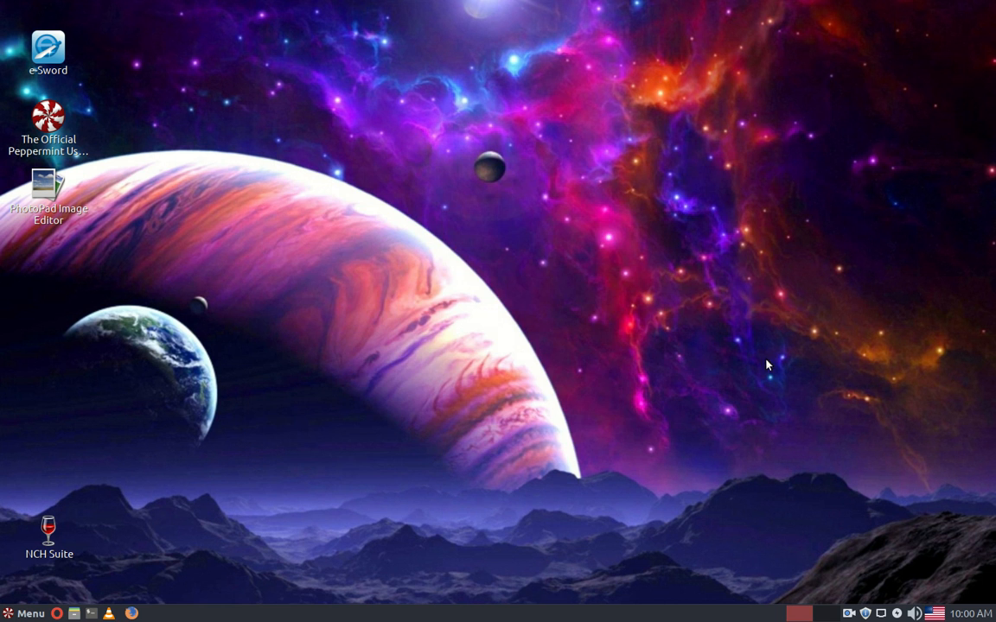